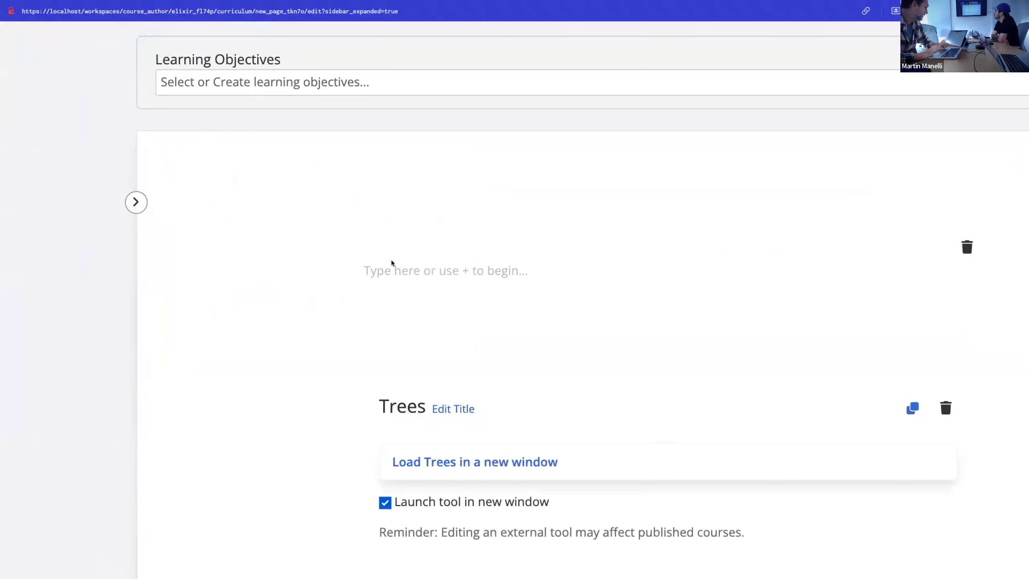
{"action": "scroll", "coordinate": [391, 260], "scroll_direction": "down", "scroll_amount": 5}
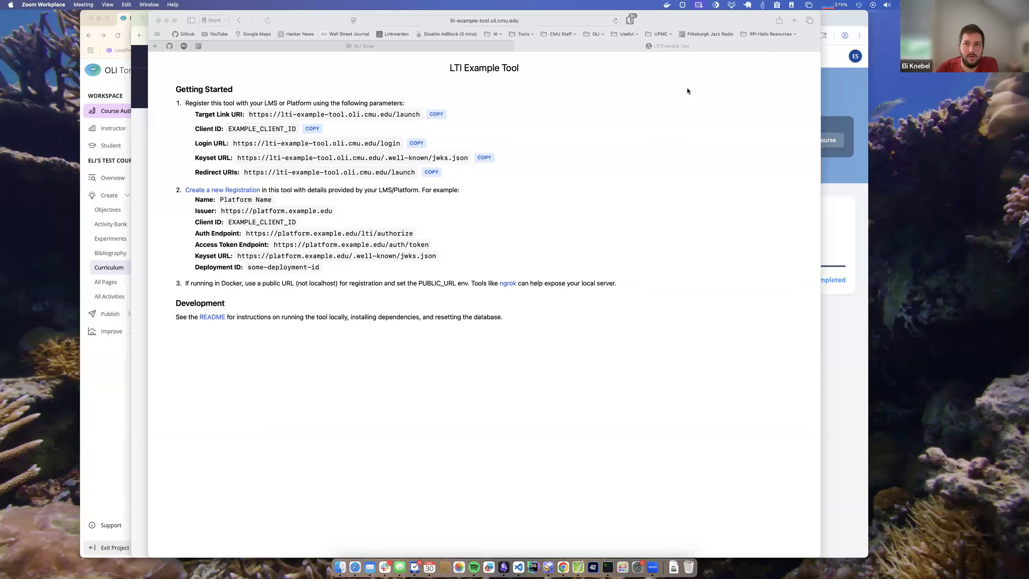
{"action": "left_click_drag", "start_coordinate": [724, 19], "coordinate": [749, 18]}
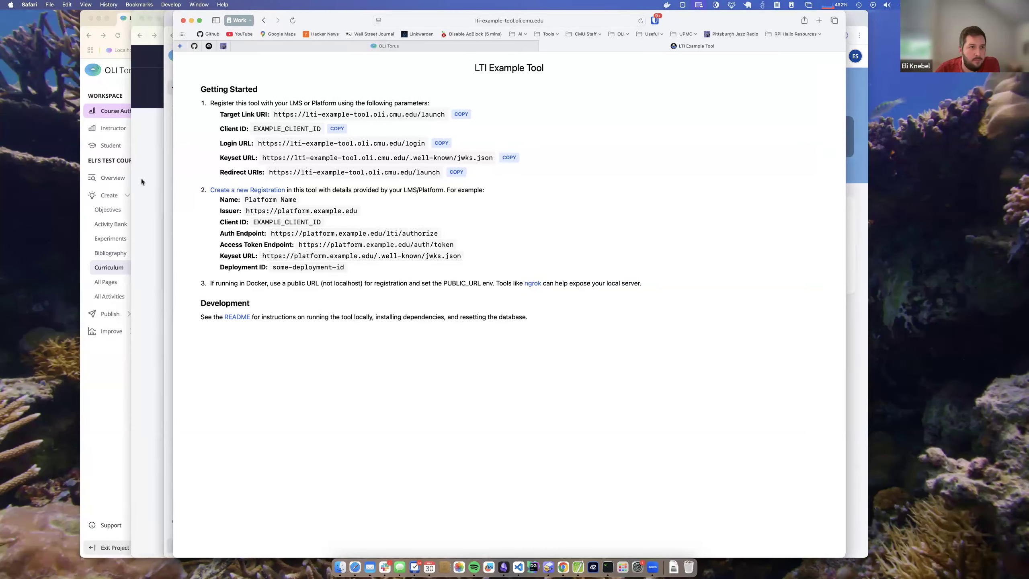
{"action": "left_click", "coordinate": [110, 383]}
{"action": "scroll", "coordinate": [398, 236], "scroll_direction": "up", "scroll_amount": 2}
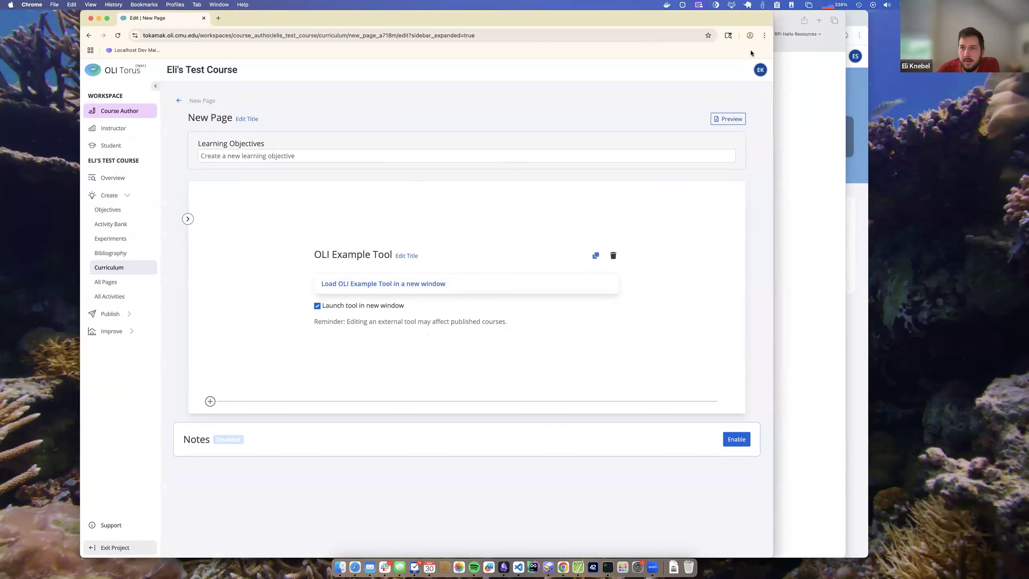
- Switch to the other browser and review the OLI Example Tool's LTI 1.3 external tool details, then return to the authoring page
{"action": "left_click", "coordinate": [795, 97]}
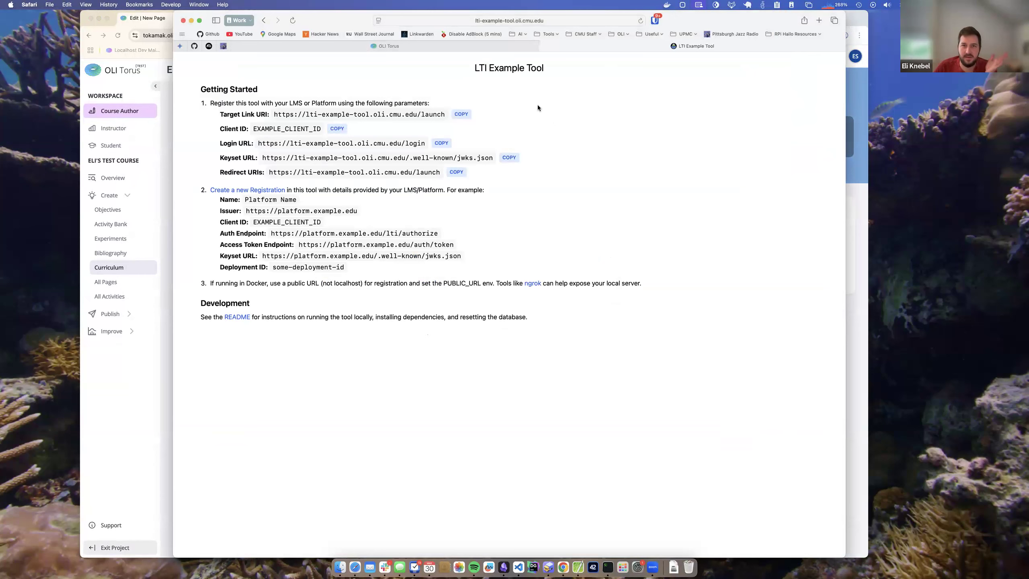
{"action": "left_click", "coordinate": [492, 46]}
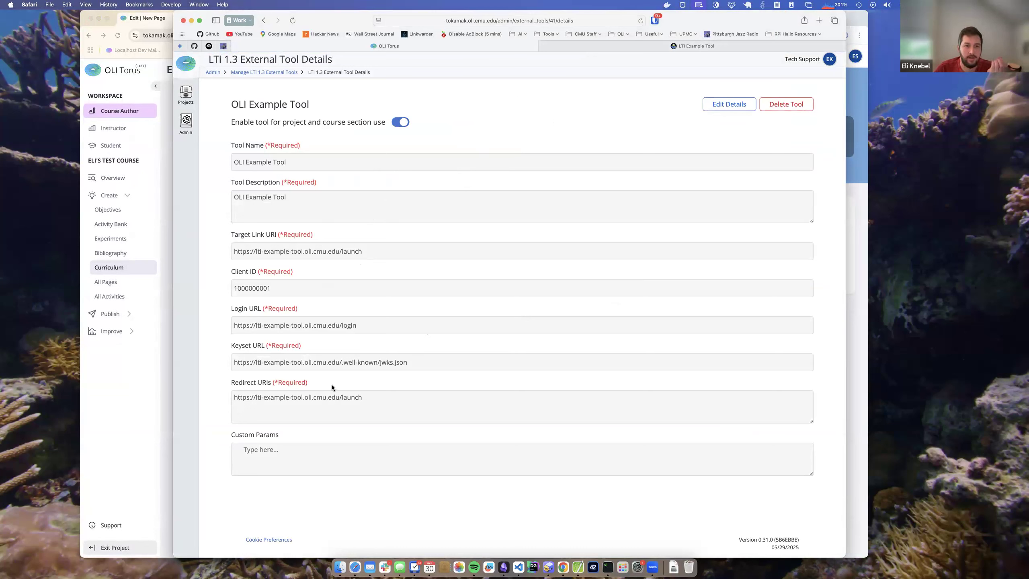
{"action": "left_click", "coordinate": [608, 50]}
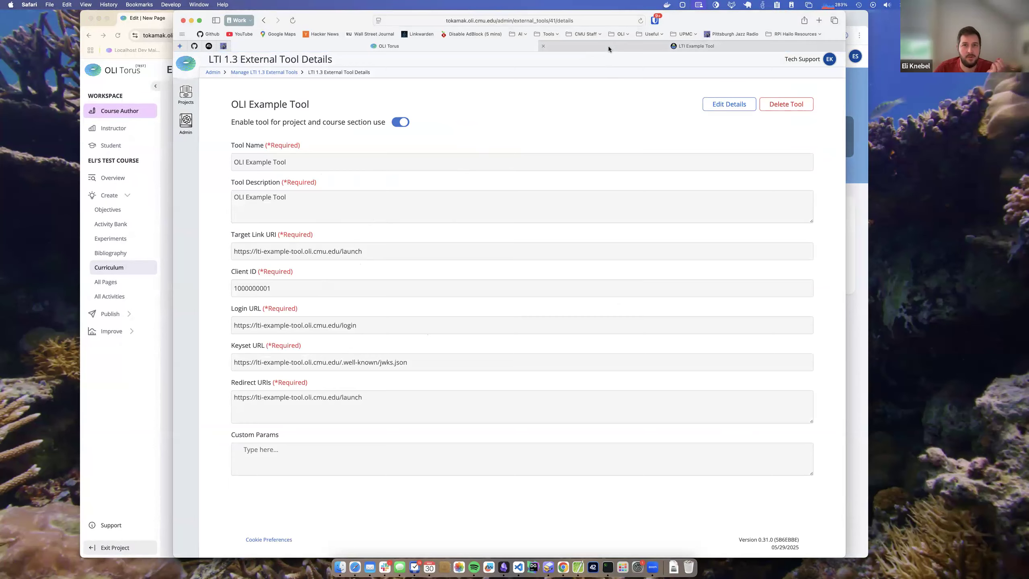
{"action": "left_click", "coordinate": [153, 424]}
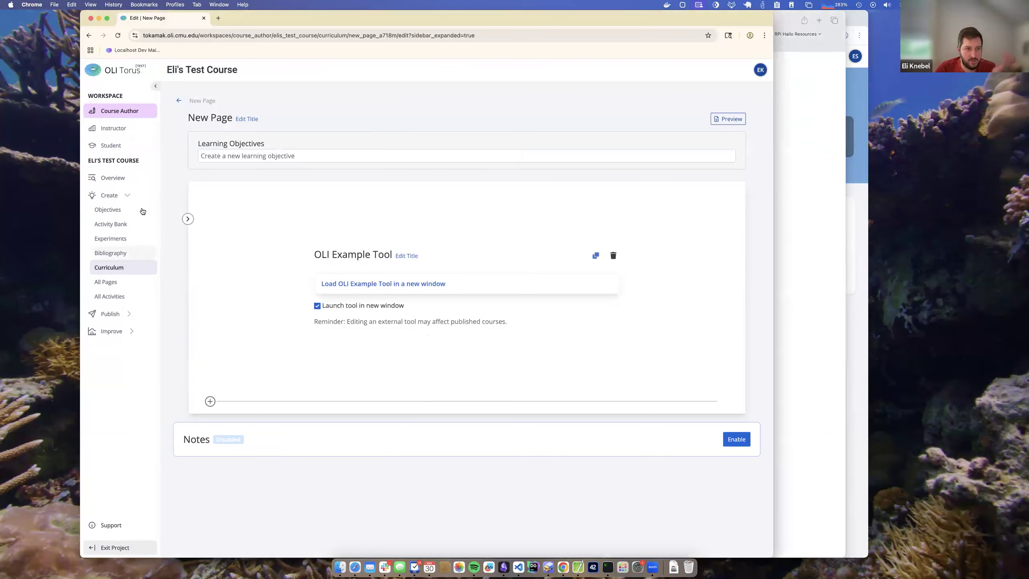
- Launch the OLI Example Tool in a new window from the New Page authoring view
{"action": "left_click", "coordinate": [396, 232]}
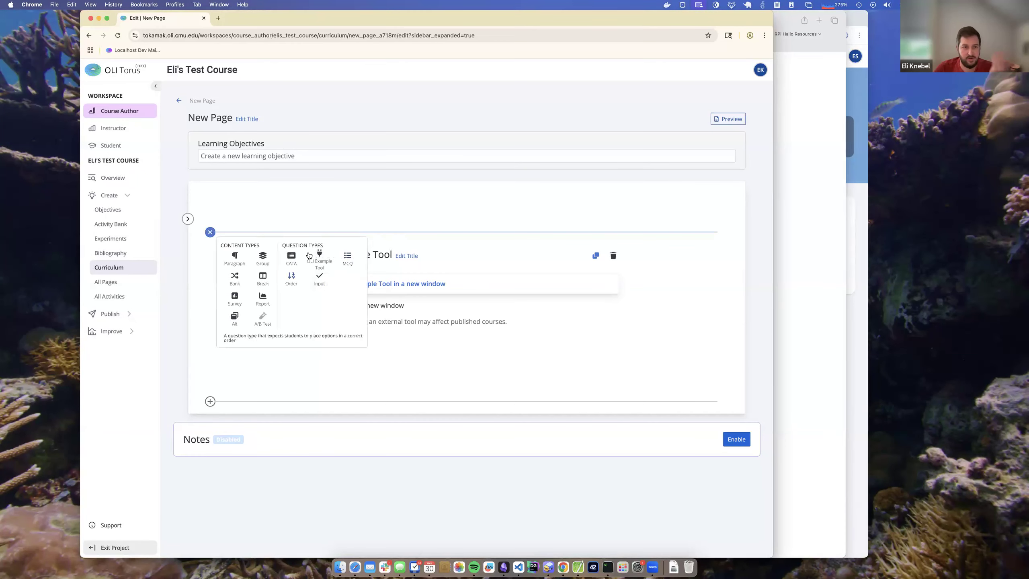
{"action": "left_click", "coordinate": [392, 284]}
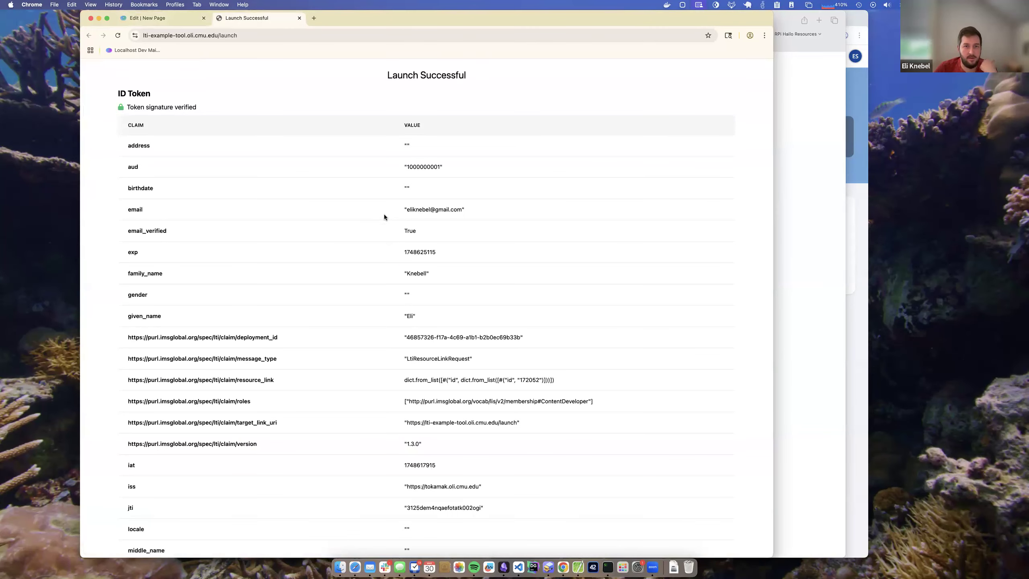
- Examine the author launch's ID token claims, including the roles value, and close the launch tab
{"action": "scroll", "coordinate": [384, 216], "scroll_direction": "down", "scroll_amount": 5}
{"action": "scroll", "coordinate": [384, 217], "scroll_direction": "down", "scroll_amount": 1}
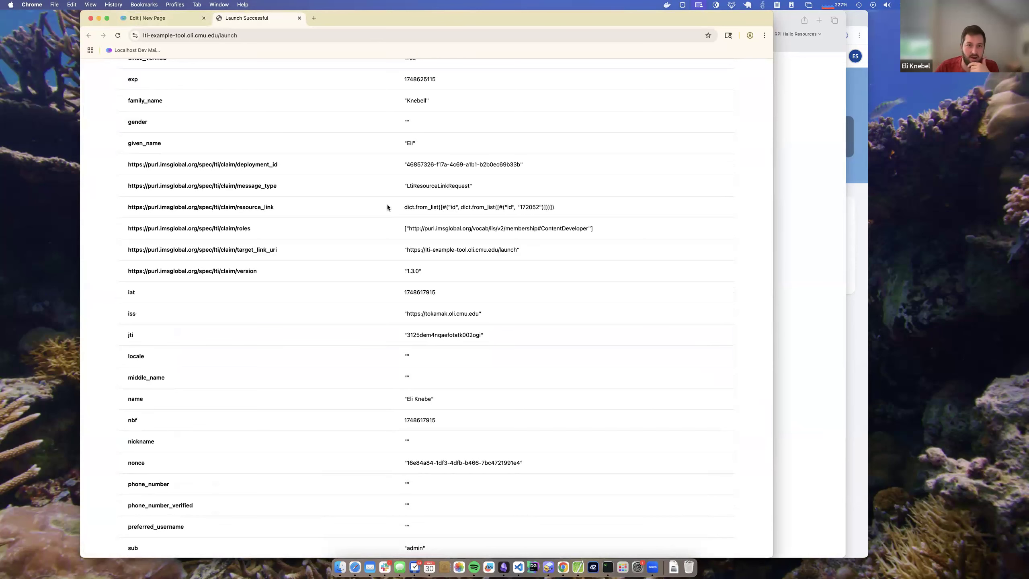
{"action": "scroll", "coordinate": [417, 197], "scroll_direction": "down", "scroll_amount": 6}
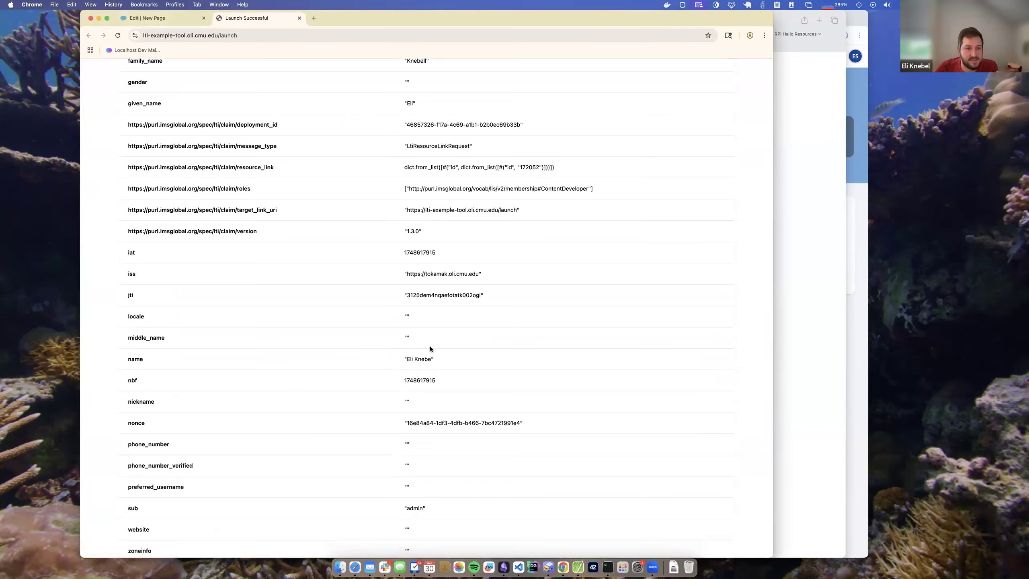
{"action": "scroll", "coordinate": [436, 337], "scroll_direction": "down", "scroll_amount": 2}
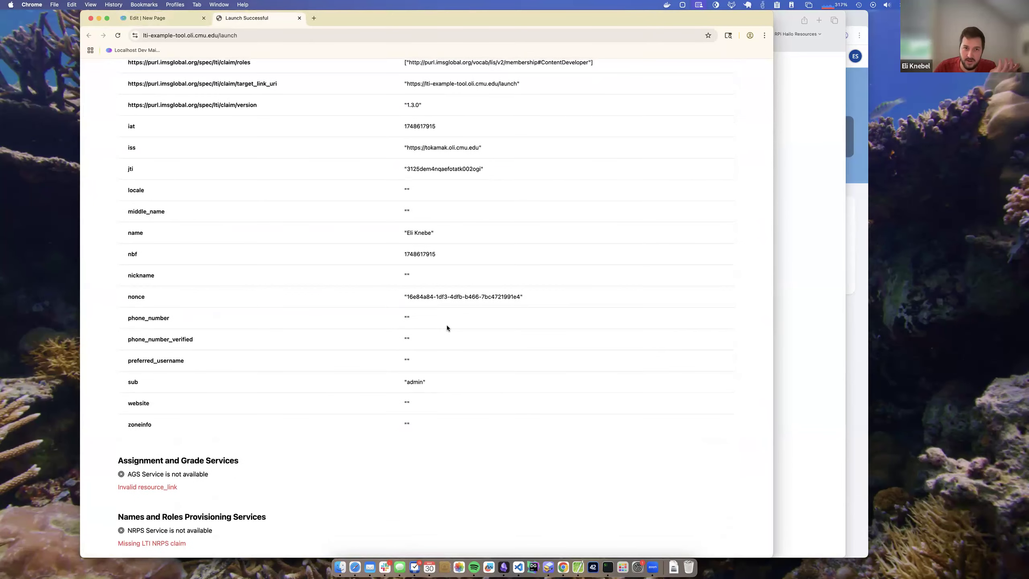
{"action": "scroll", "coordinate": [446, 327], "scroll_direction": "up", "scroll_amount": 8}
{"action": "scroll", "coordinate": [447, 327], "scroll_direction": "up", "scroll_amount": 8}
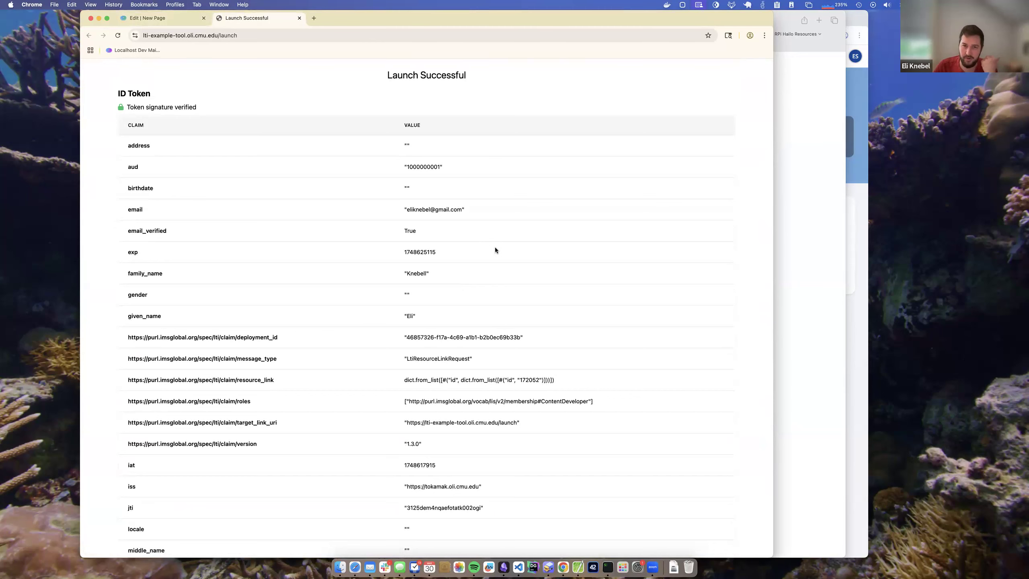
{"action": "scroll", "coordinate": [495, 248], "scroll_direction": "down", "scroll_amount": 9}
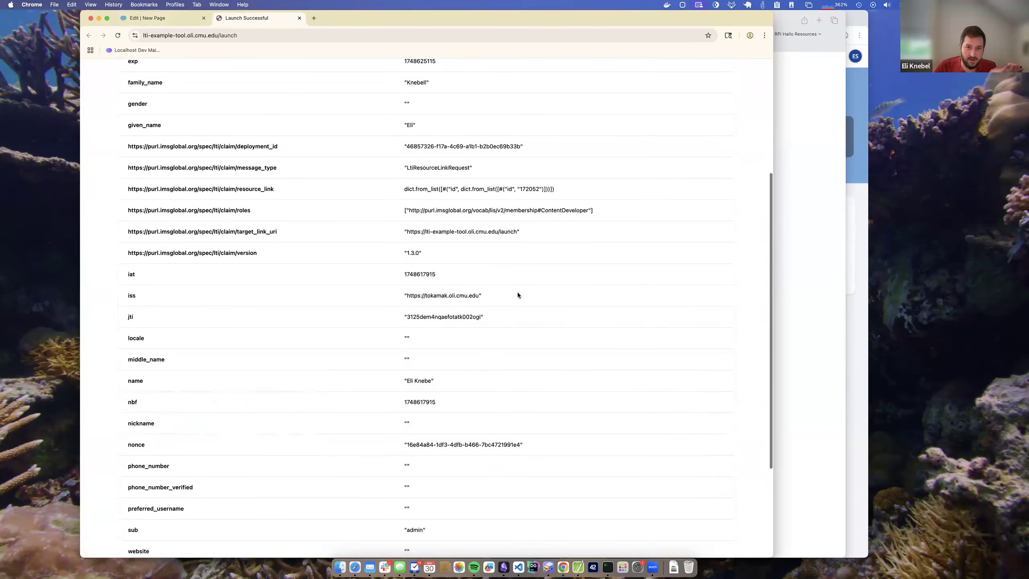
{"action": "double_click", "coordinate": [556, 212]}
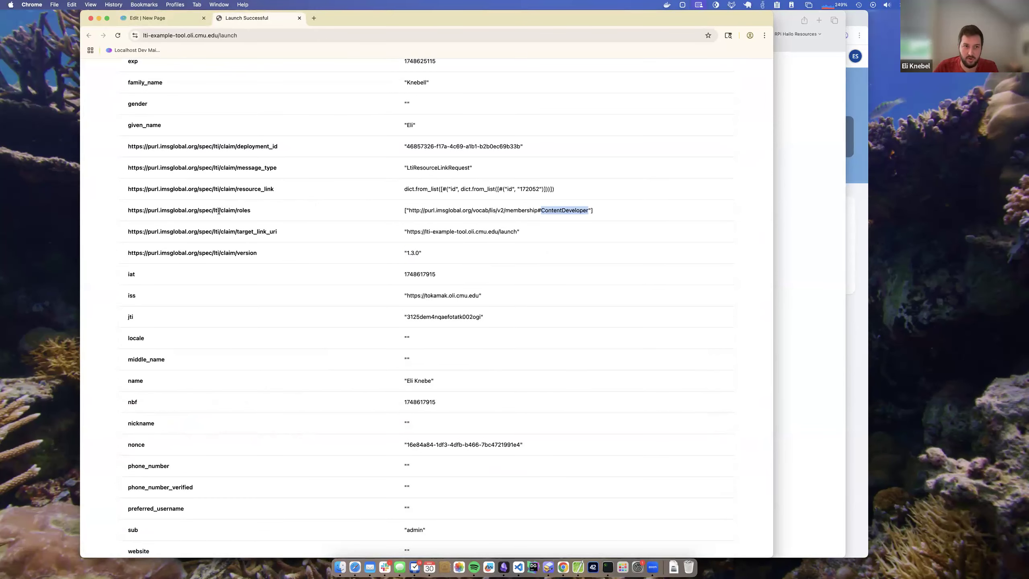
{"action": "left_click", "coordinate": [601, 211]}
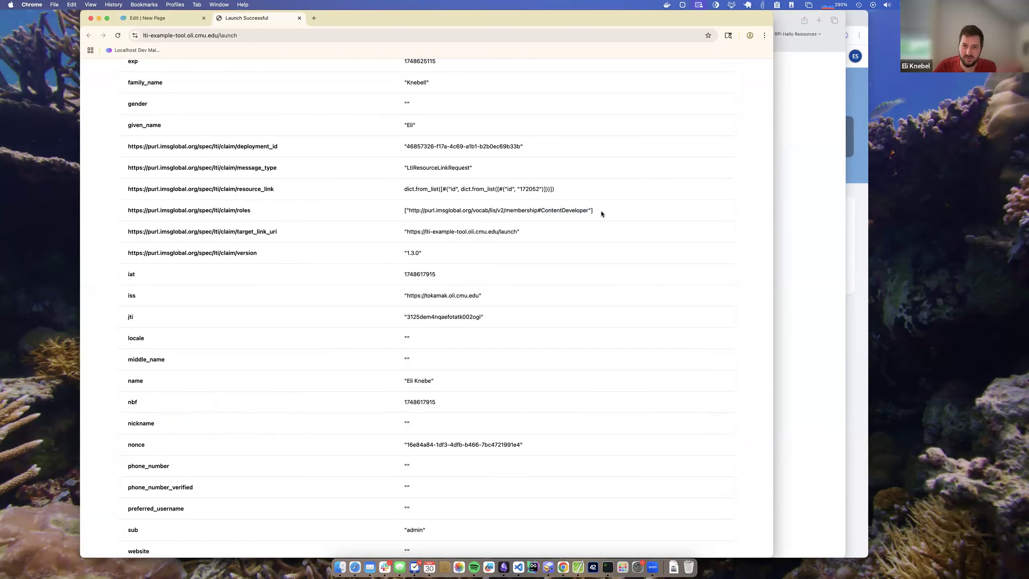
{"action": "scroll", "coordinate": [603, 215], "scroll_direction": "down", "scroll_amount": 5}
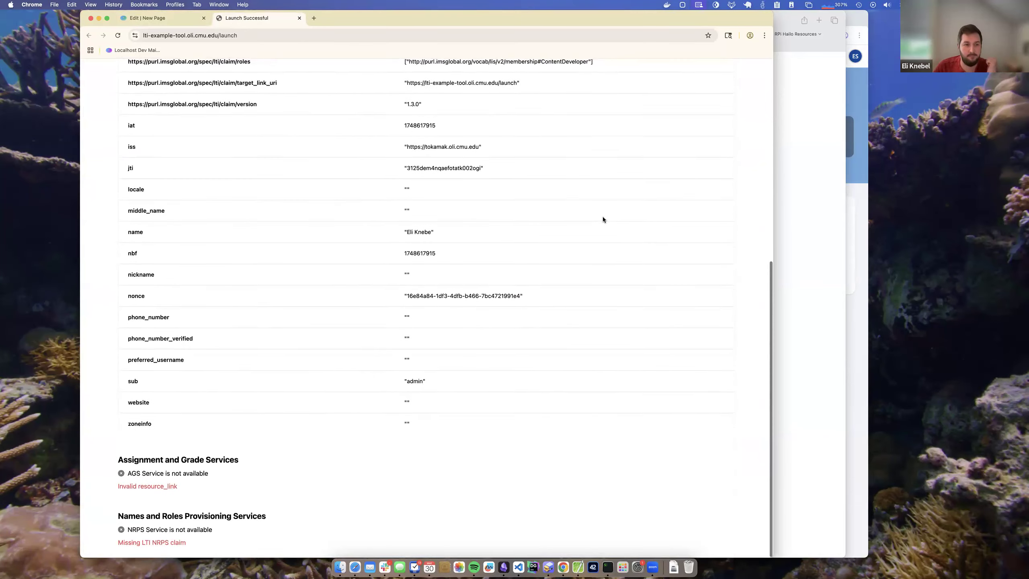
{"action": "scroll", "coordinate": [303, 356], "scroll_direction": "up", "scroll_amount": 11}
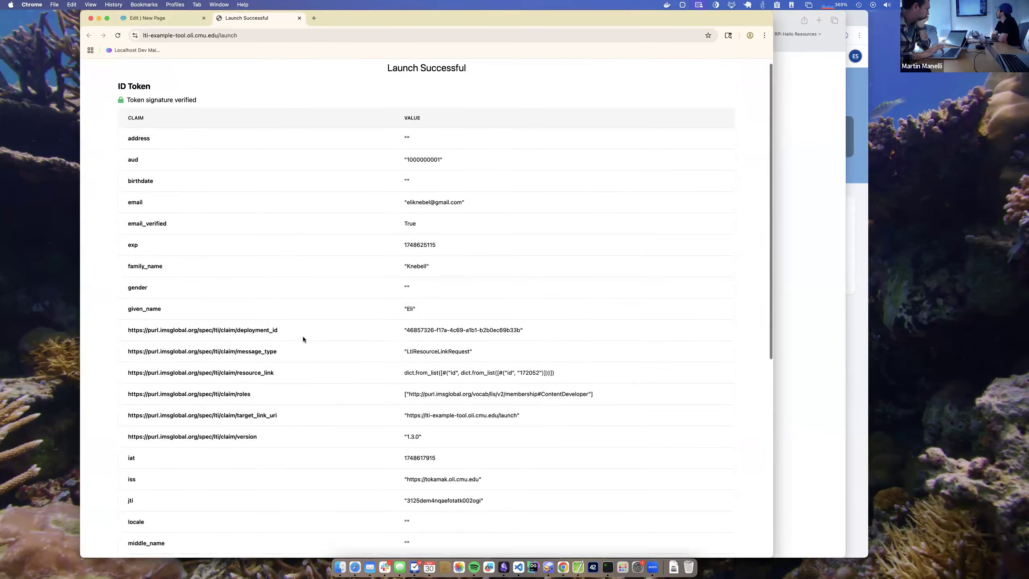
{"action": "left_click", "coordinate": [299, 18]}
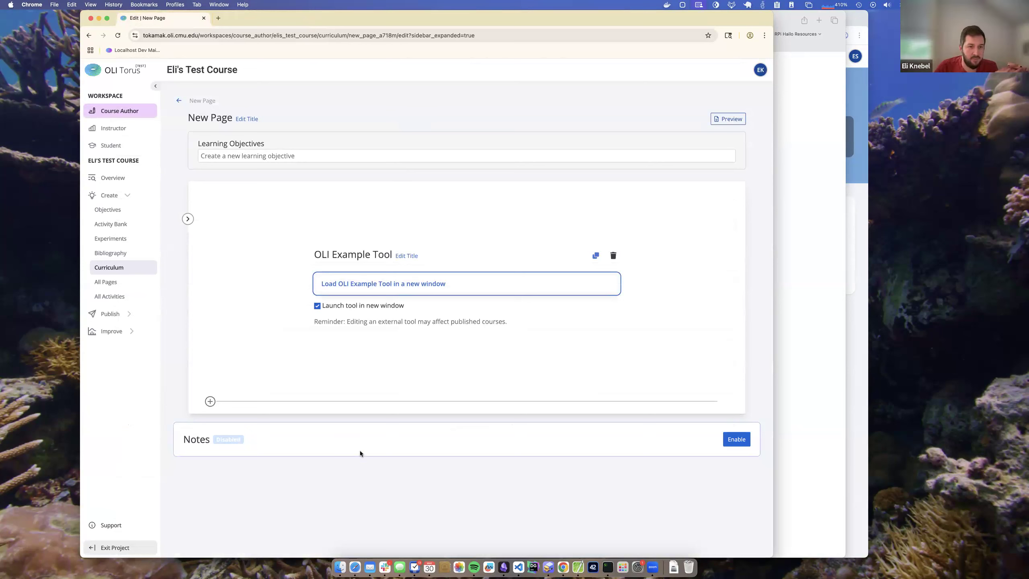
- Switch to the LTI External Tool Course section overview and open New Page as instructor
{"action": "left_click", "coordinate": [805, 89]}
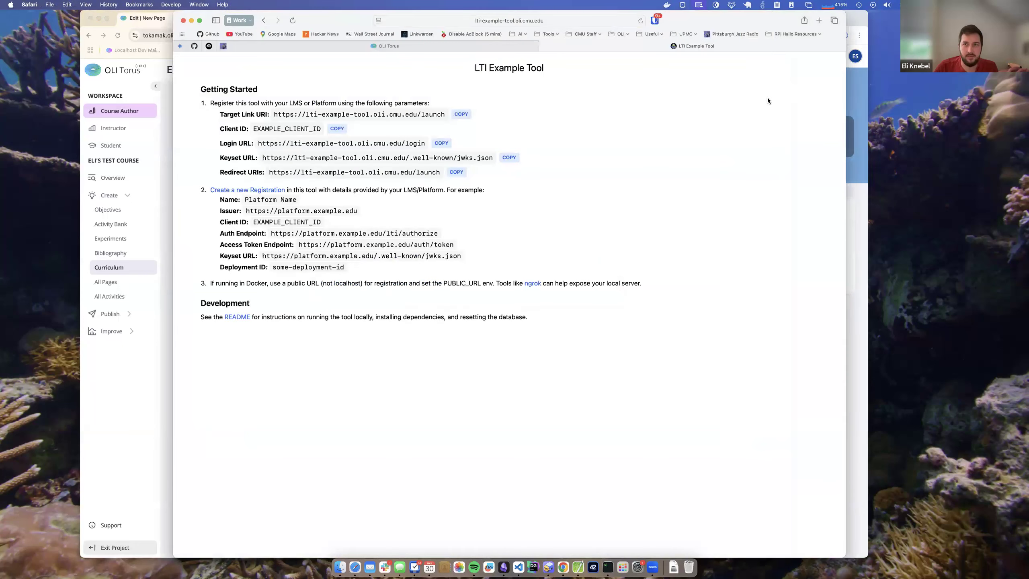
{"action": "key", "text": "ctrl+Up"}
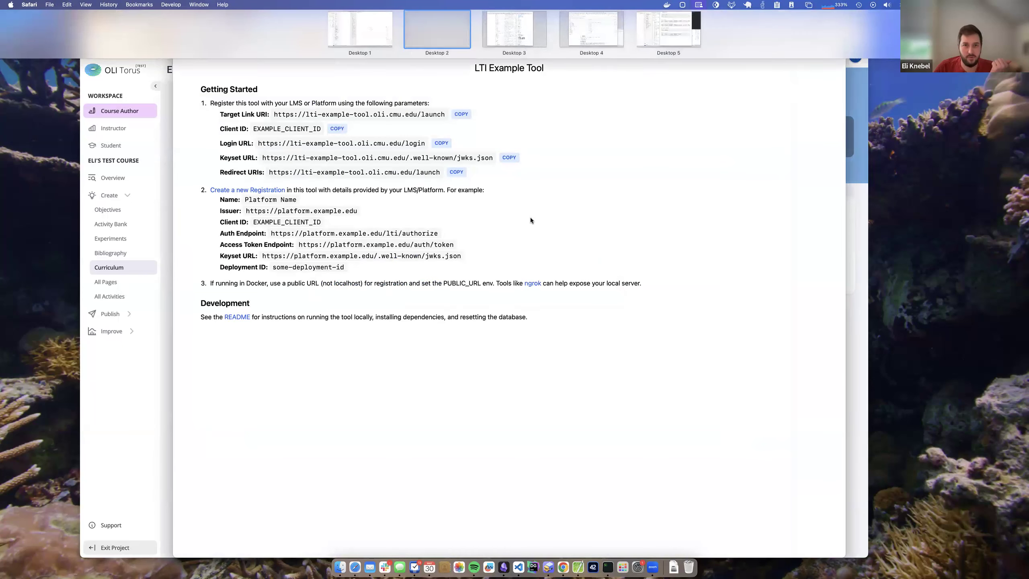
{"action": "left_click", "coordinate": [481, 179]}
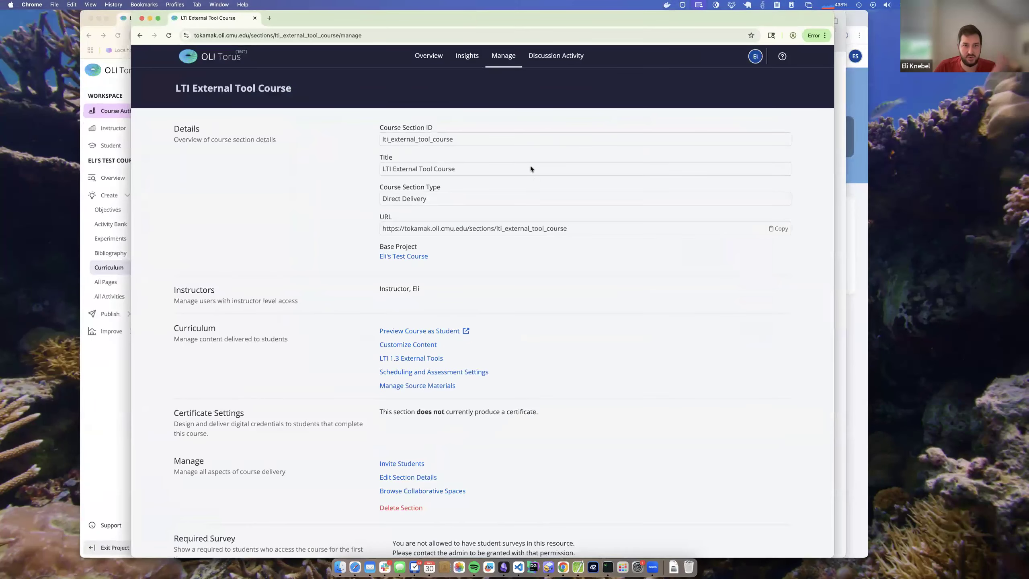
{"action": "left_click", "coordinate": [434, 59]}
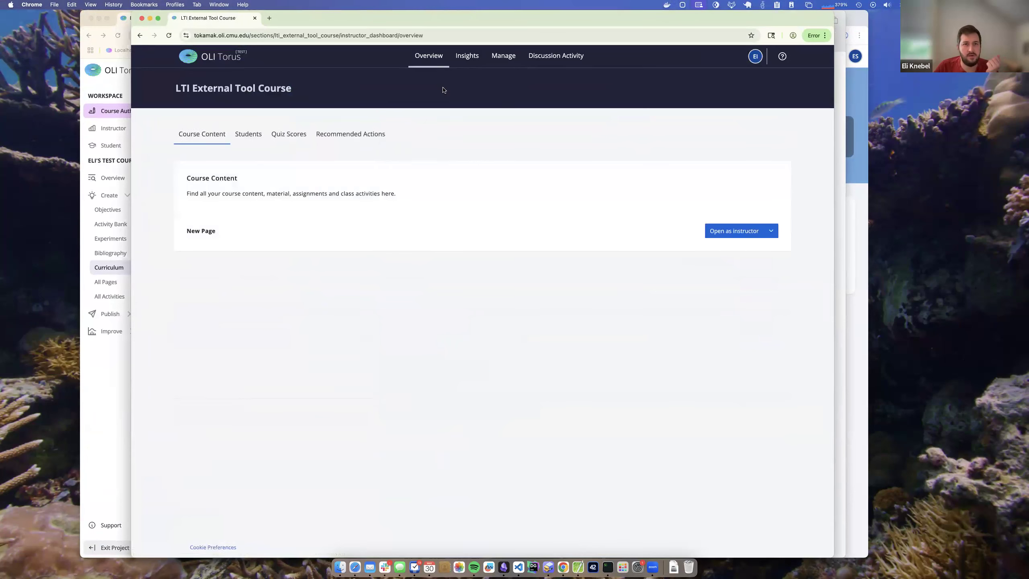
{"action": "left_click", "coordinate": [733, 231]}
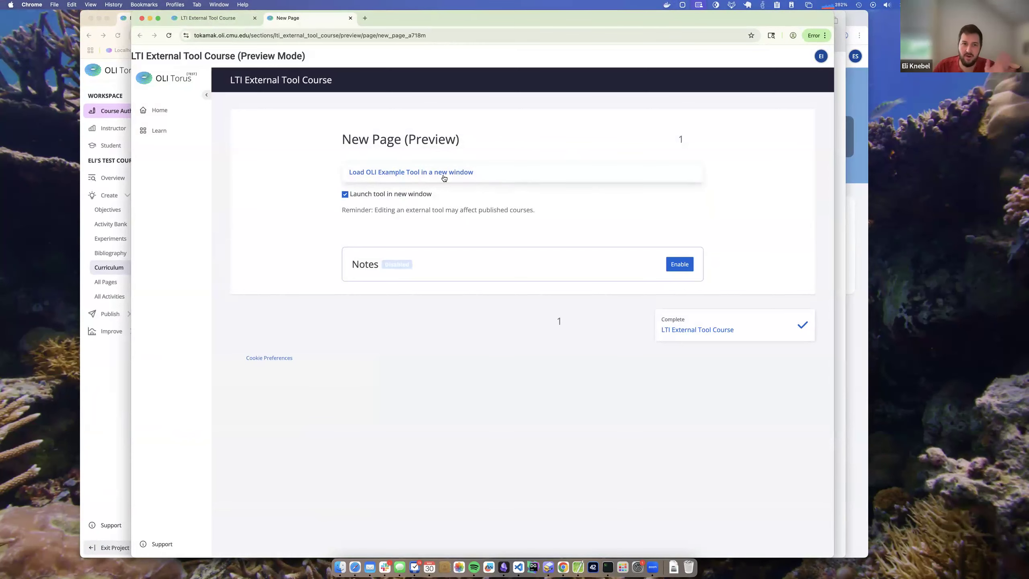
- Launch the OLI Example Tool as instructor, examine the ID token claims including roles, and close the launch and preview tabs
{"action": "left_click", "coordinate": [399, 174]}
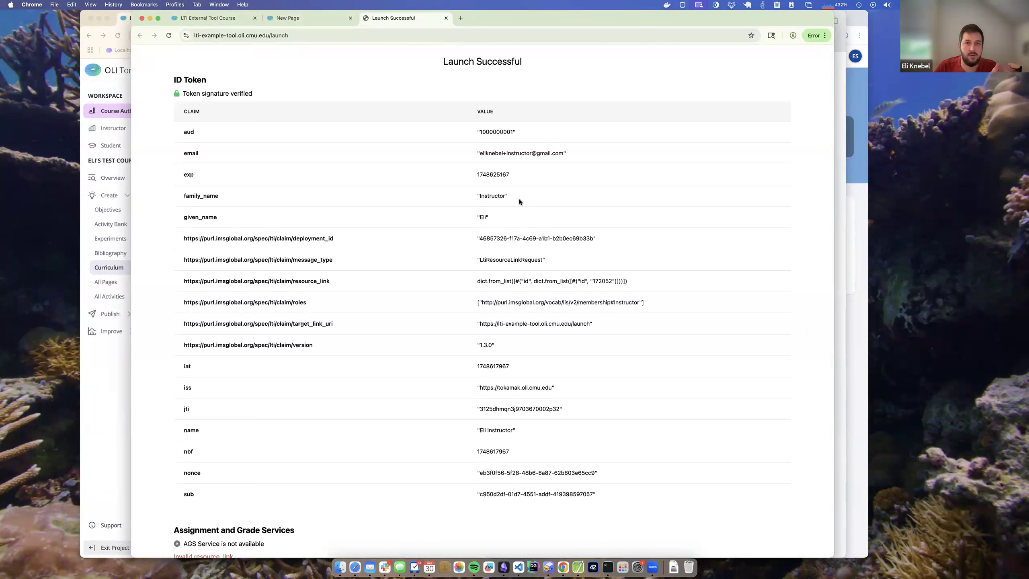
{"action": "scroll", "coordinate": [525, 194], "scroll_direction": "down", "scroll_amount": 2}
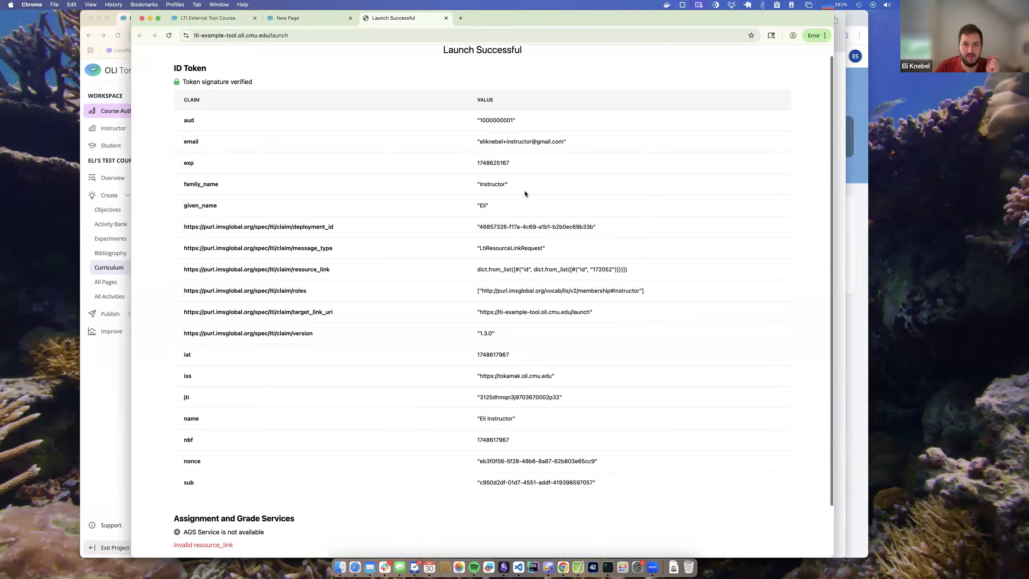
{"action": "left_click_drag", "start_coordinate": [478, 122], "coordinate": [576, 122]}
{"action": "left_click", "coordinate": [574, 123]}
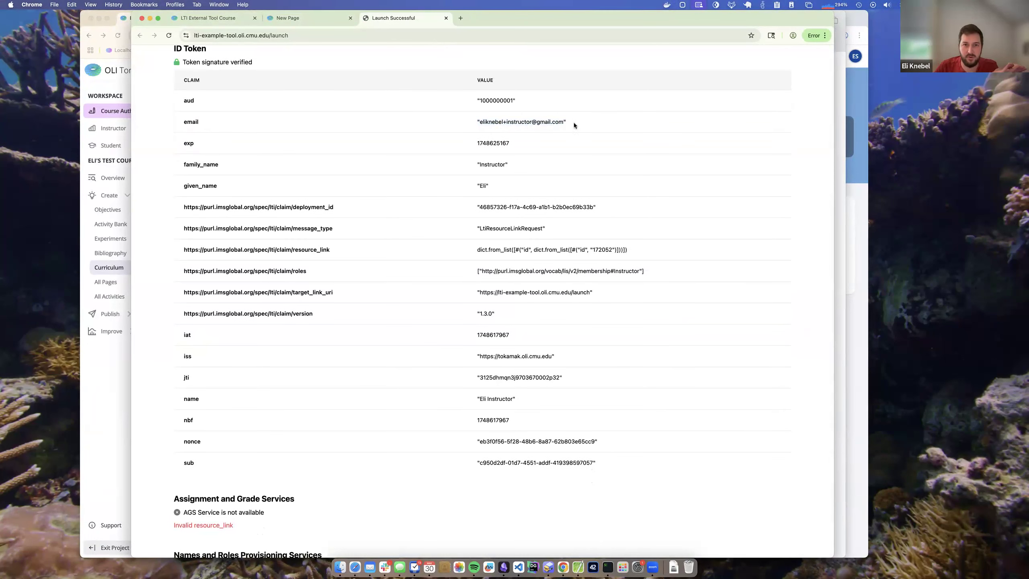
{"action": "scroll", "coordinate": [563, 202], "scroll_direction": "down", "scroll_amount": 1}
{"action": "scroll", "coordinate": [562, 202], "scroll_direction": "down", "scroll_amount": 2}
{"action": "double_click", "coordinate": [631, 234]}
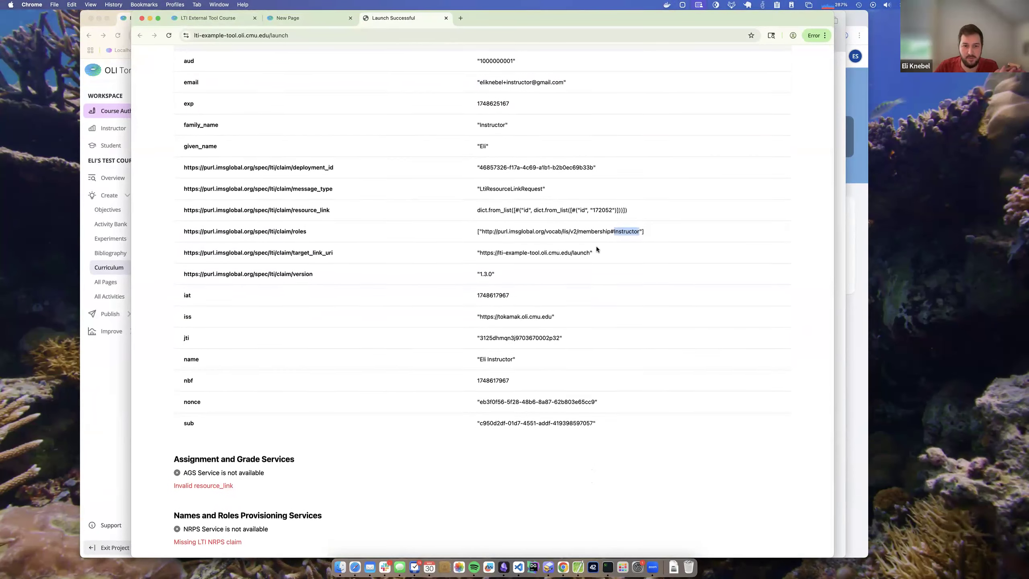
{"action": "left_click", "coordinate": [593, 289]}
{"action": "scroll", "coordinate": [531, 140], "scroll_direction": "up", "scroll_amount": 3}
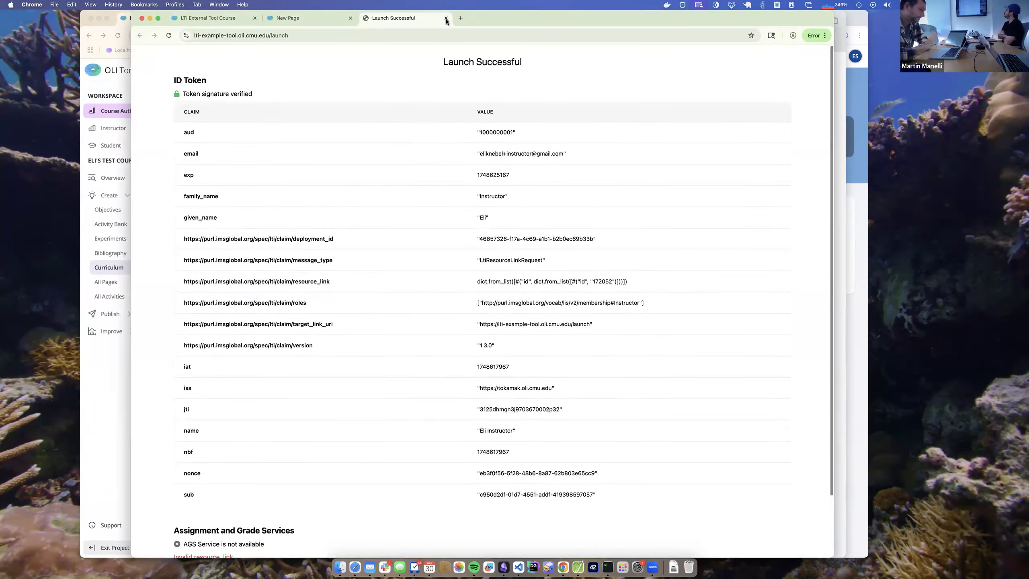
{"action": "left_click", "coordinate": [446, 18]}
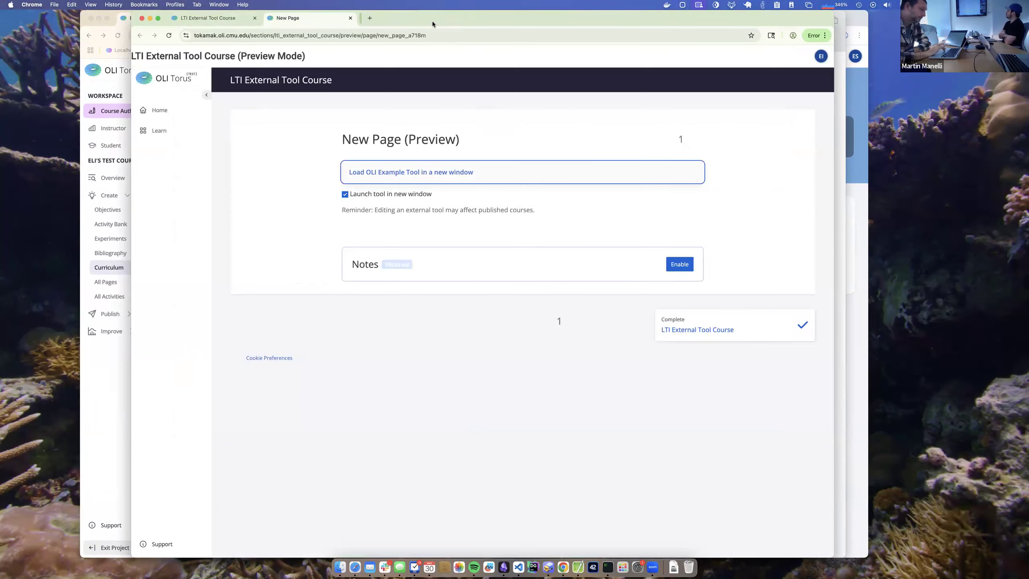
{"action": "left_click", "coordinate": [351, 18]}
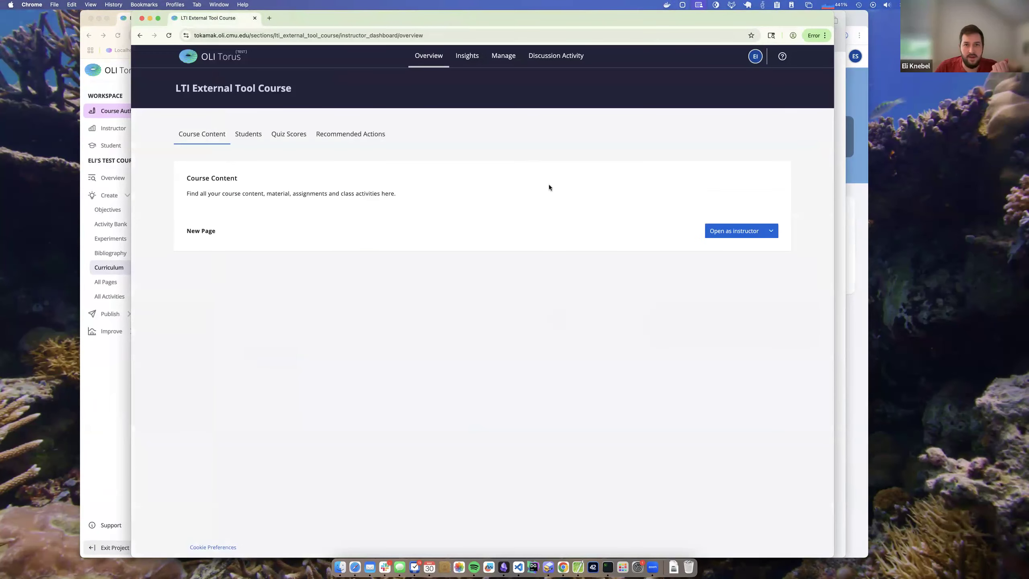
- In the student's course window, open New Page from the Learn view and launch the OLI Example Tool
{"action": "left_click", "coordinate": [858, 187]}
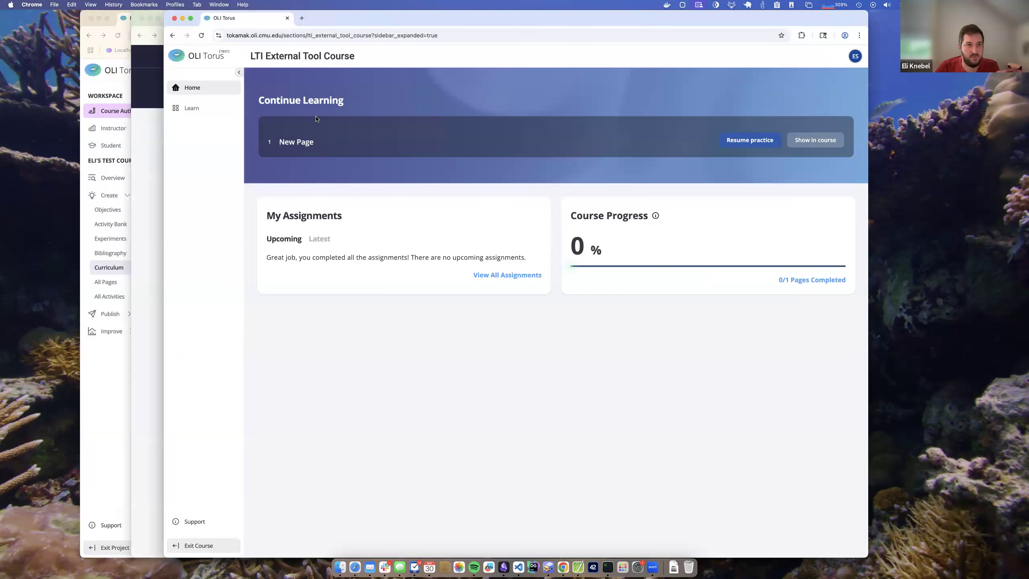
{"action": "left_click", "coordinate": [193, 107]}
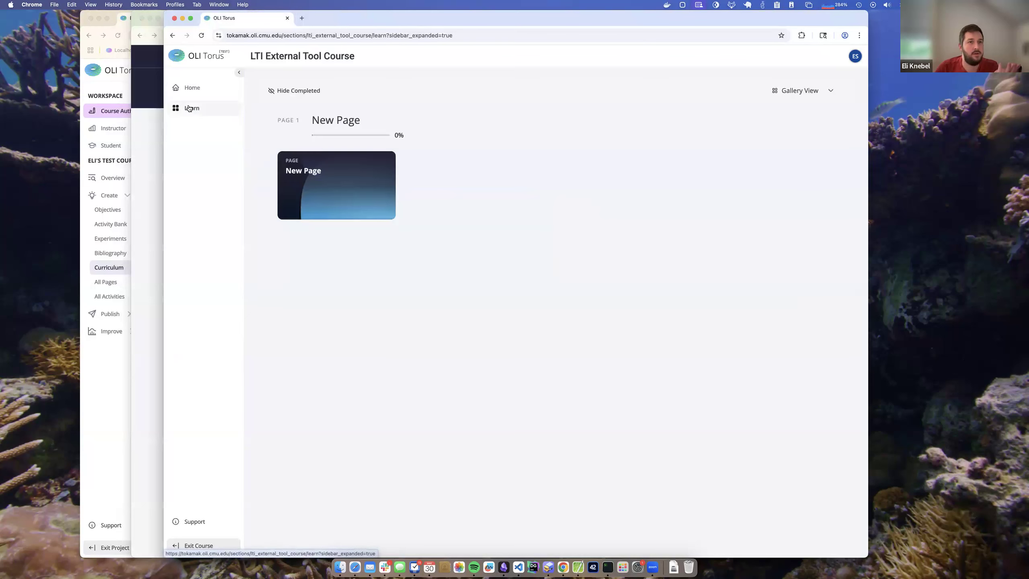
{"action": "left_click", "coordinate": [330, 168]}
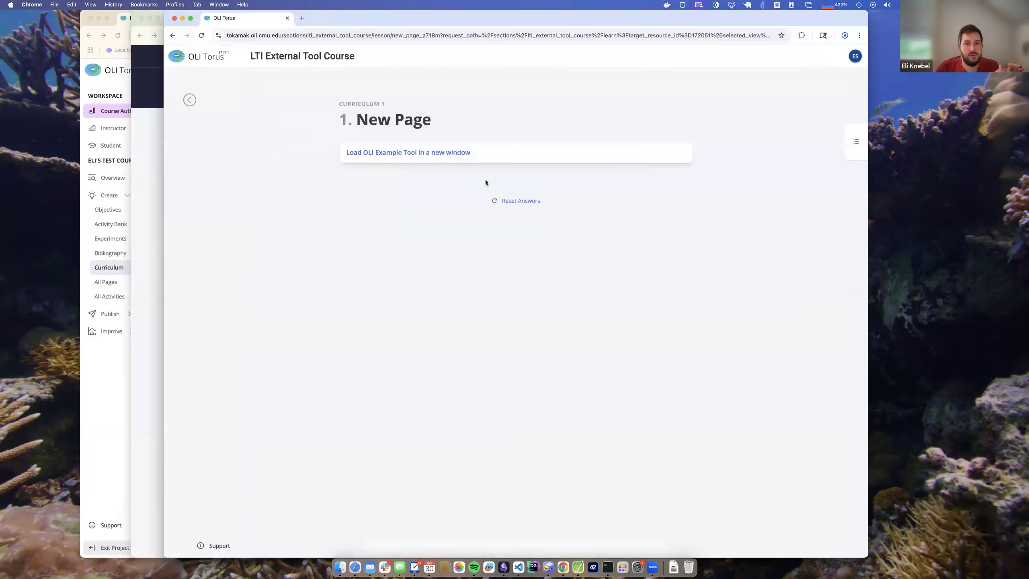
{"action": "left_click", "coordinate": [438, 153]}
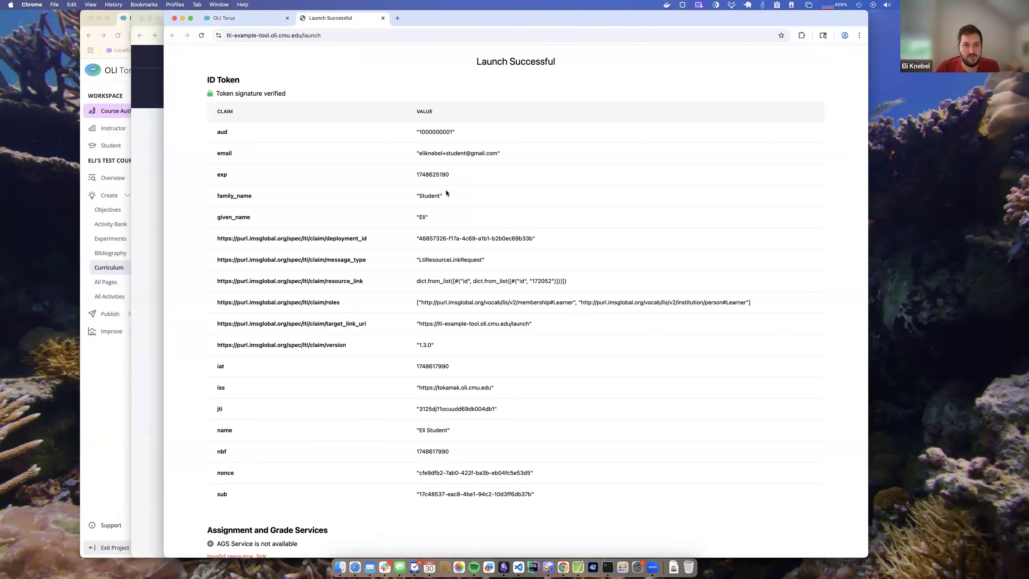
- Examine the student launch's ID token claims, including the email and roles values
{"action": "left_click_drag", "start_coordinate": [415, 152], "coordinate": [528, 156]}
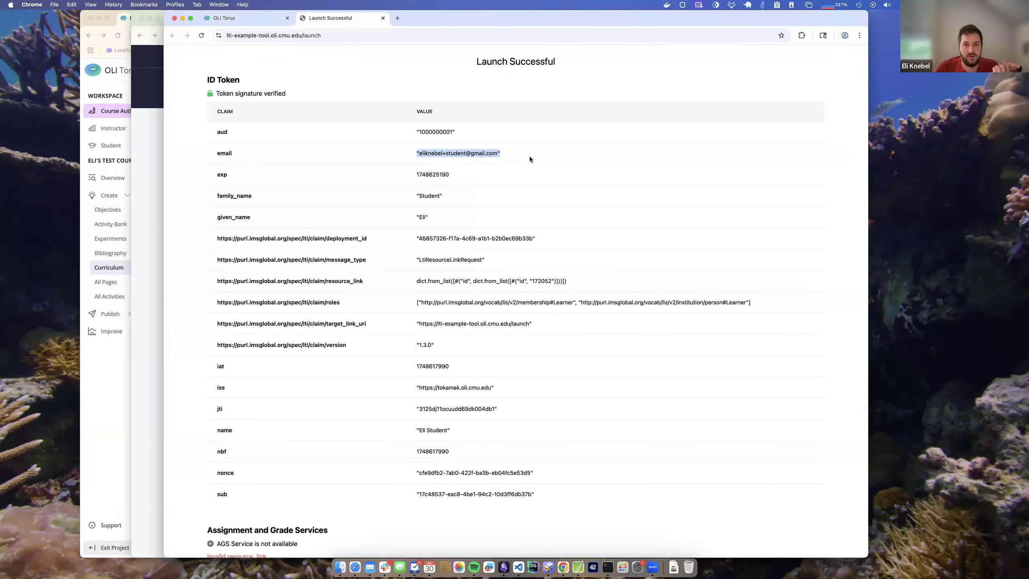
{"action": "left_click", "coordinate": [501, 160]}
{"action": "scroll", "coordinate": [526, 219], "scroll_direction": "down", "scroll_amount": 2}
{"action": "double_click", "coordinate": [563, 233]}
{"action": "double_click", "coordinate": [734, 233]}
{"action": "scroll", "coordinate": [632, 276], "scroll_direction": "up", "scroll_amount": 3}
{"action": "left_click", "coordinate": [398, 96]}
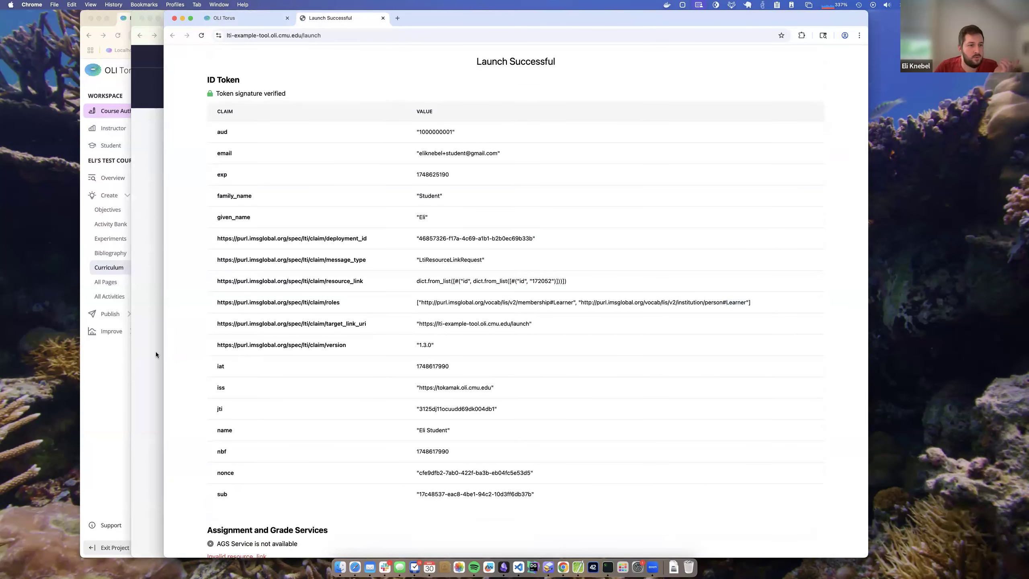
- In the authoring page, turn off launching the OLI Example Tool in a new window and load it inline to inspect its ID token
{"action": "left_click", "coordinate": [98, 384]}
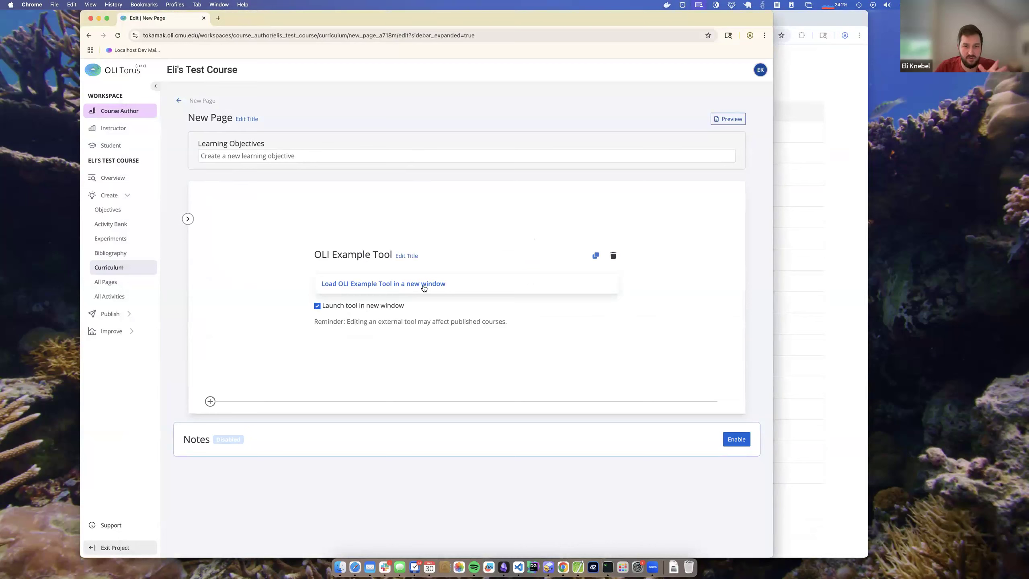
{"action": "left_click", "coordinate": [369, 306]}
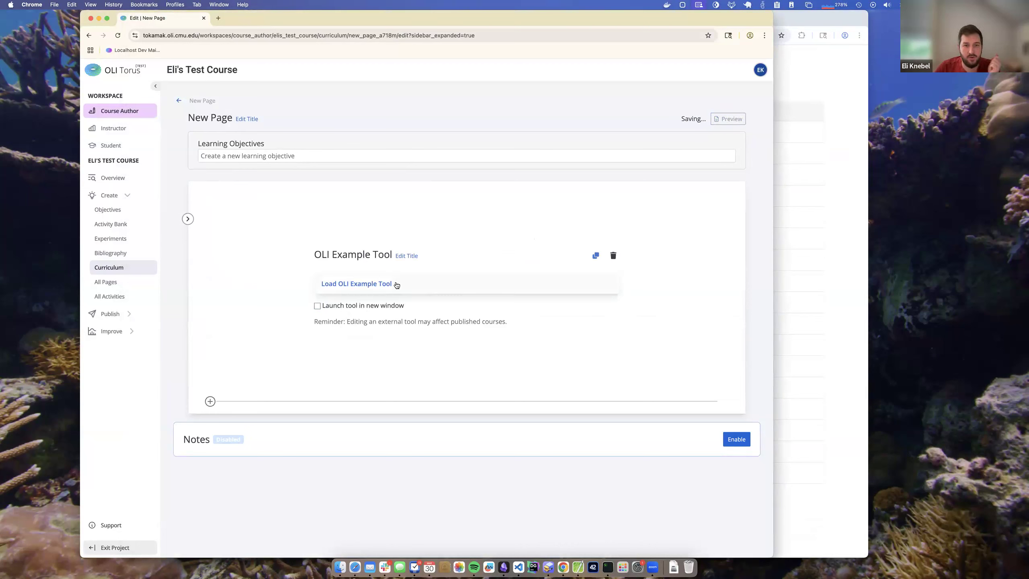
{"action": "left_click", "coordinate": [395, 285]}
{"action": "scroll", "coordinate": [693, 303], "scroll_direction": "down", "scroll_amount": 3}
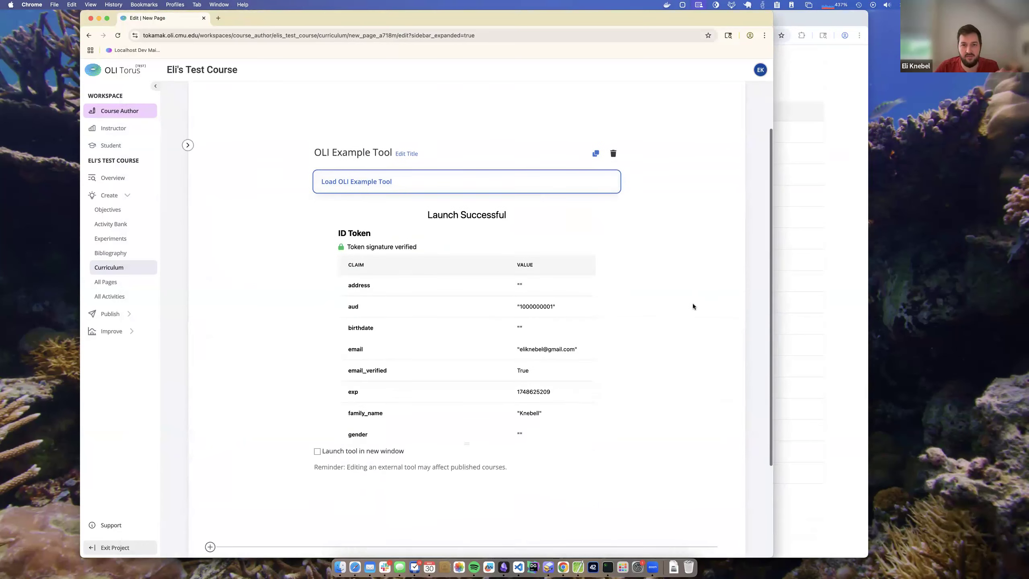
{"action": "scroll", "coordinate": [550, 346], "scroll_direction": "down", "scroll_amount": 15}
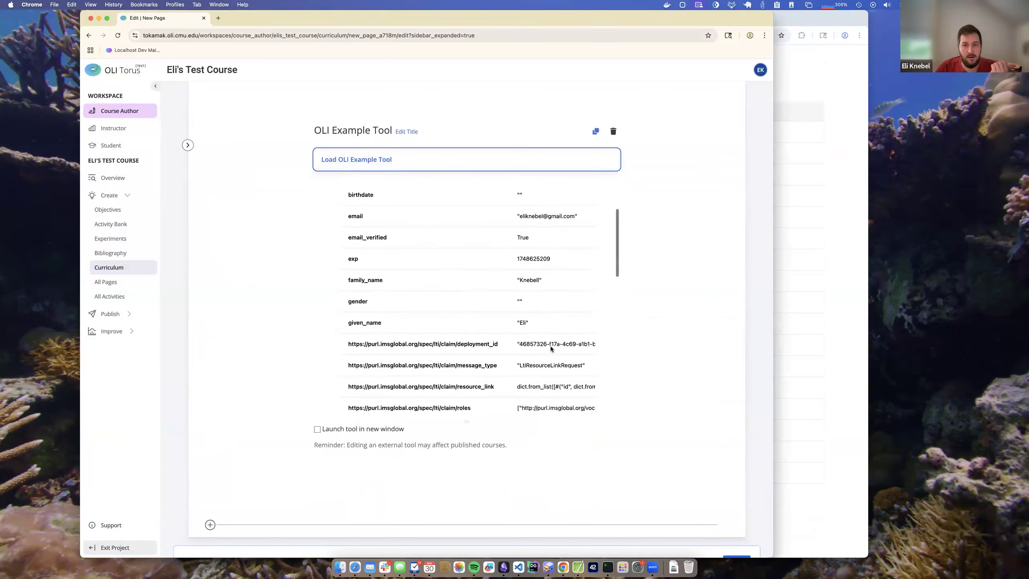
{"action": "mouse_move", "coordinate": [470, 421]}
{"action": "left_mouse_down"}
{"action": "mouse_move", "coordinate": [480, 364]}
{"action": "mouse_move", "coordinate": [466, 420]}
{"action": "left_mouse_up"}
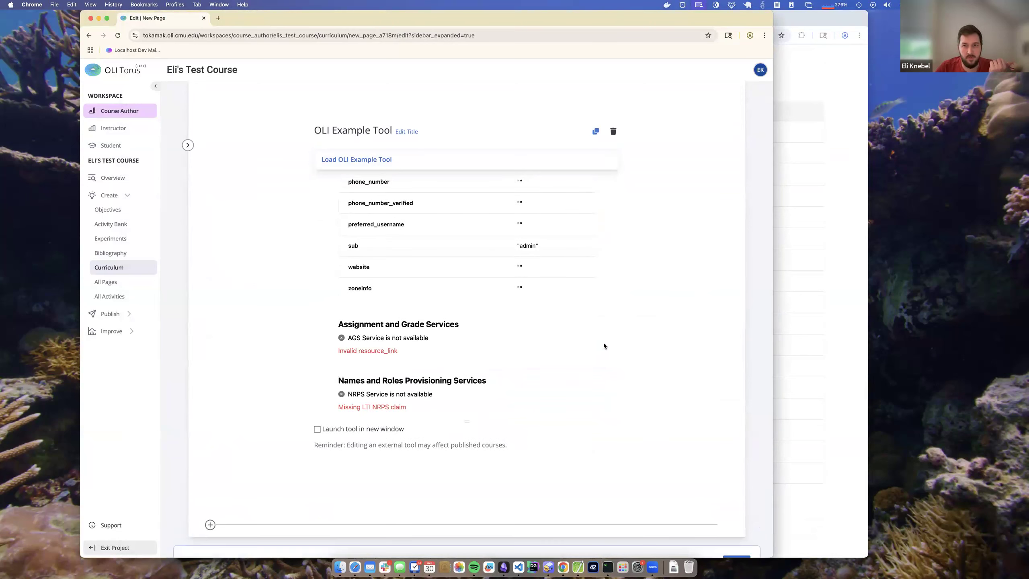
{"action": "scroll", "coordinate": [603, 342], "scroll_direction": "up", "scroll_amount": 15}
{"action": "scroll", "coordinate": [415, 406], "scroll_direction": "up", "scroll_amount": 5}
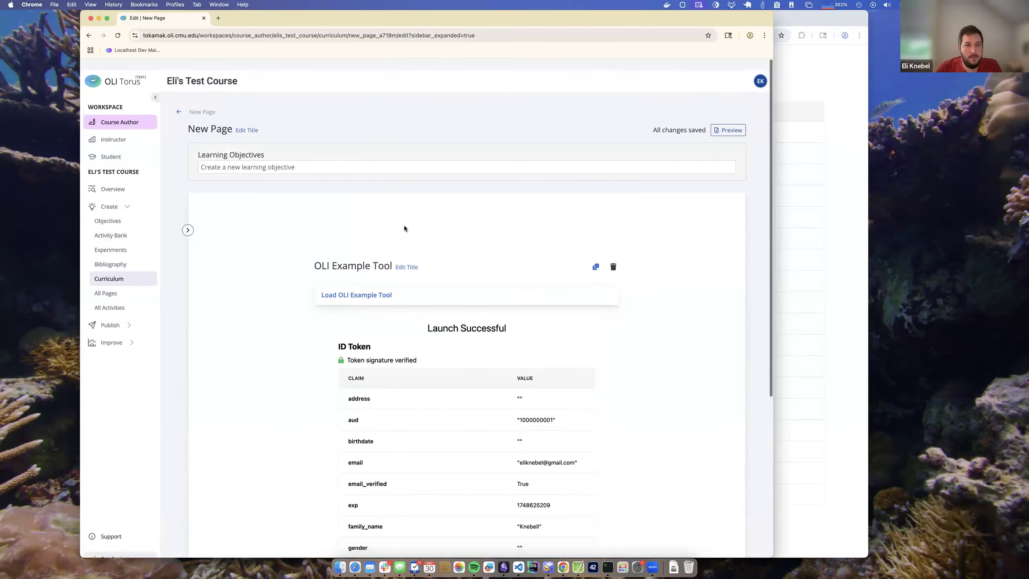
- Insert a paragraph block above the OLI Example Tool on New Page
{"action": "left_click", "coordinate": [290, 230]}
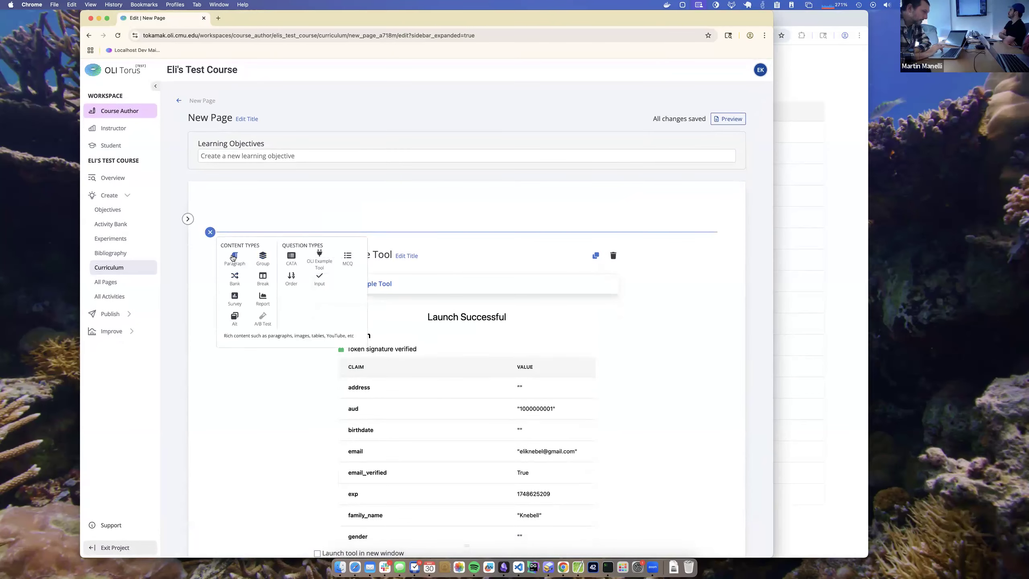
{"action": "left_click", "coordinate": [237, 260]}
- Publish the project with the description 'sdfg sdfgsdfgsd', pushing the update to all course sections
{"action": "left_click", "coordinate": [113, 313]}
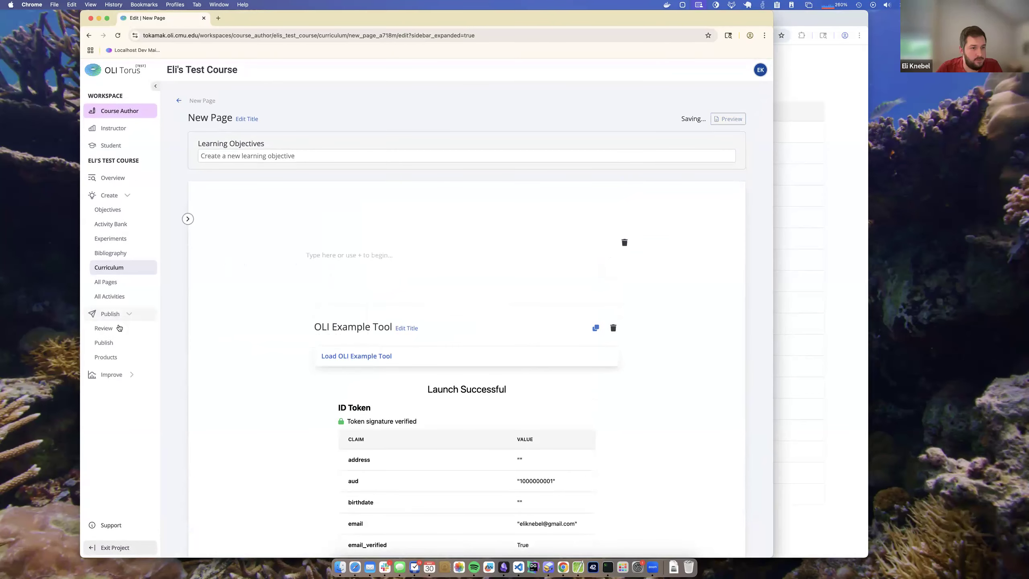
{"action": "left_click", "coordinate": [104, 343]}
{"action": "left_click", "coordinate": [308, 346]}
{"action": "type", "text": "sdfg sdfgsdfgsd"}
{"action": "left_click", "coordinate": [189, 443]}
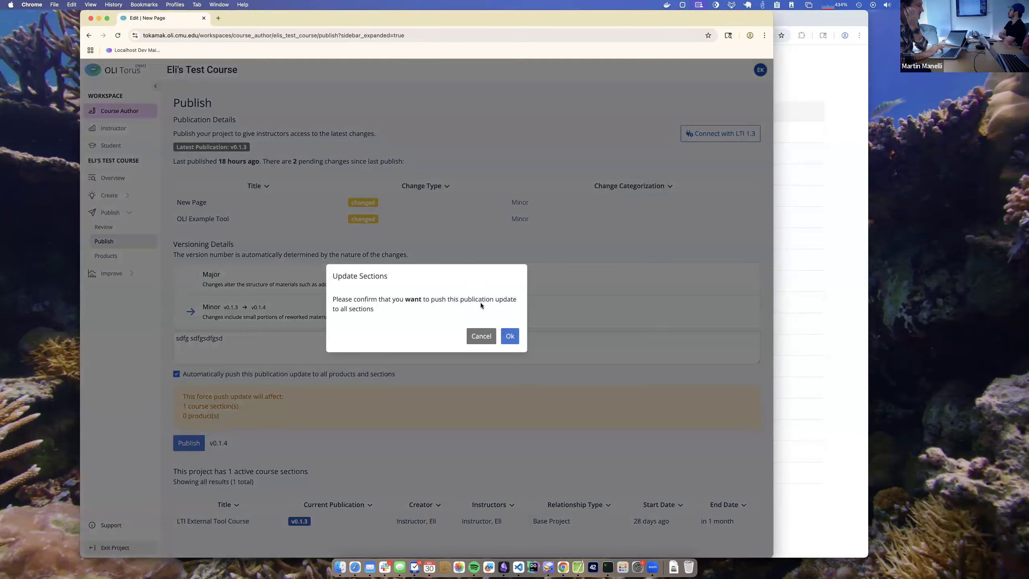
{"action": "left_click", "coordinate": [507, 335]}
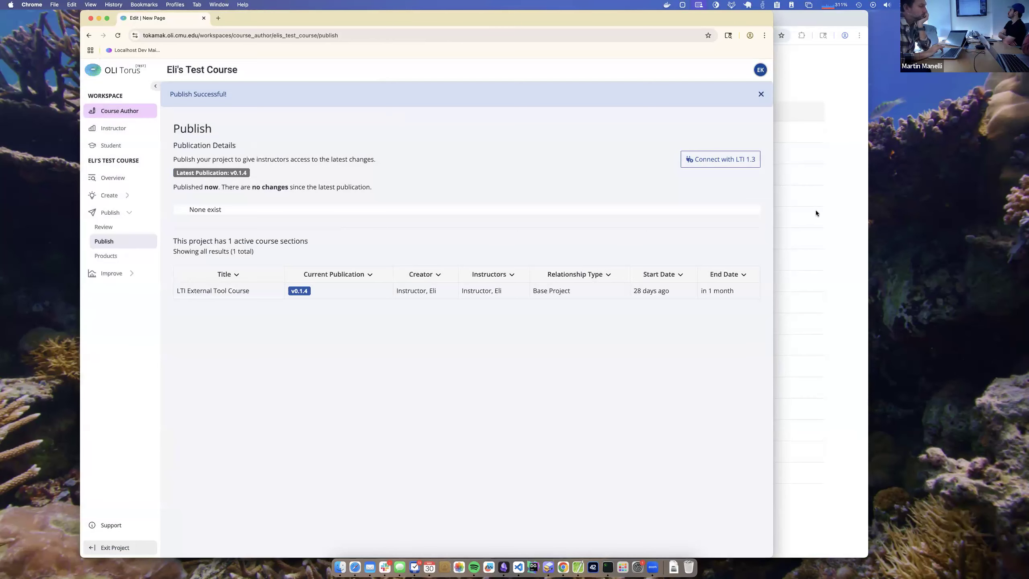
- Switch to the instructor's course window, open New Page as instructor, and load the OLI Example Tool inline to examine its ID token
{"action": "key", "text": "ctrl+Up"}
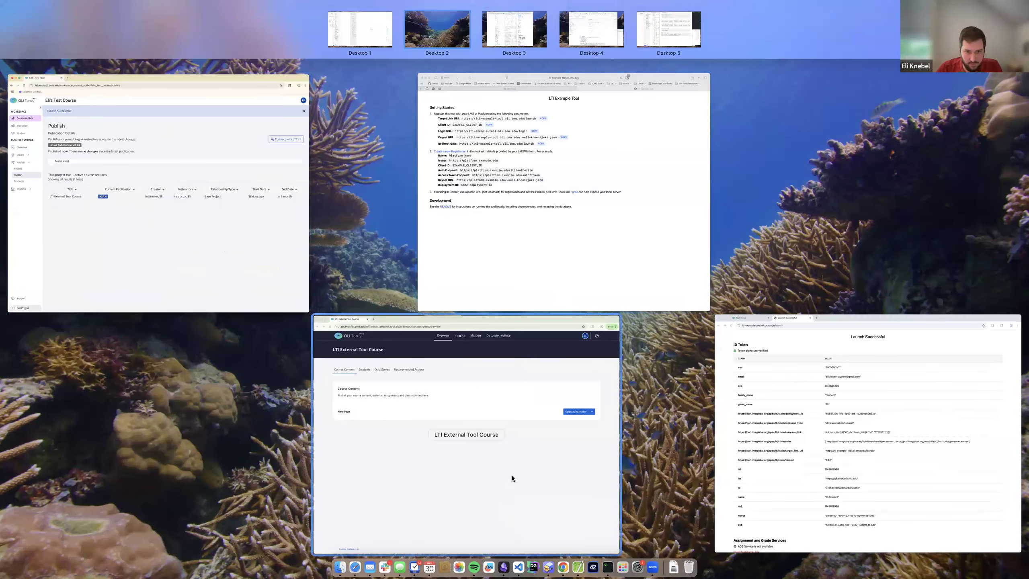
{"action": "left_click", "coordinate": [504, 408]}
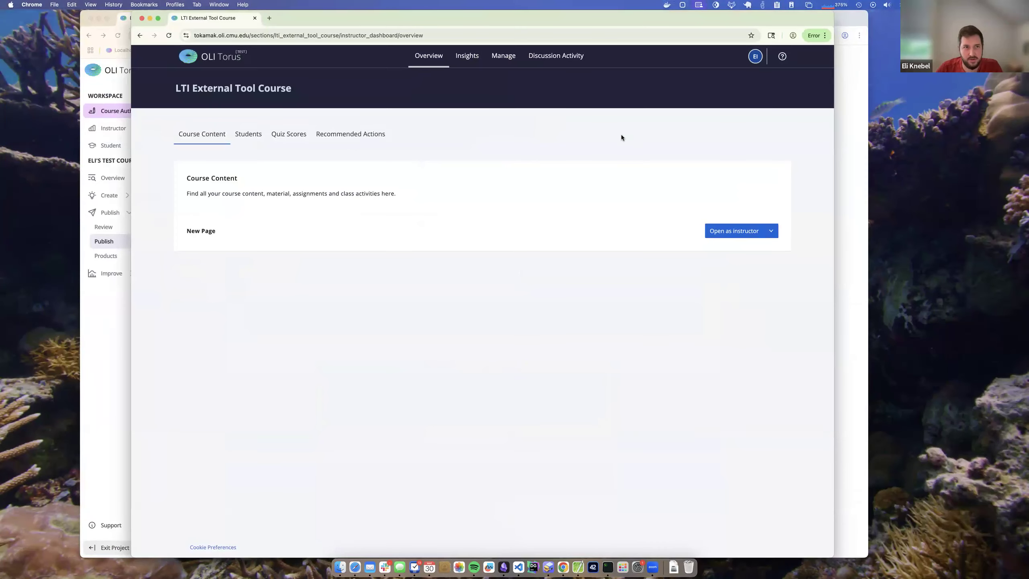
{"action": "left_click", "coordinate": [734, 231]}
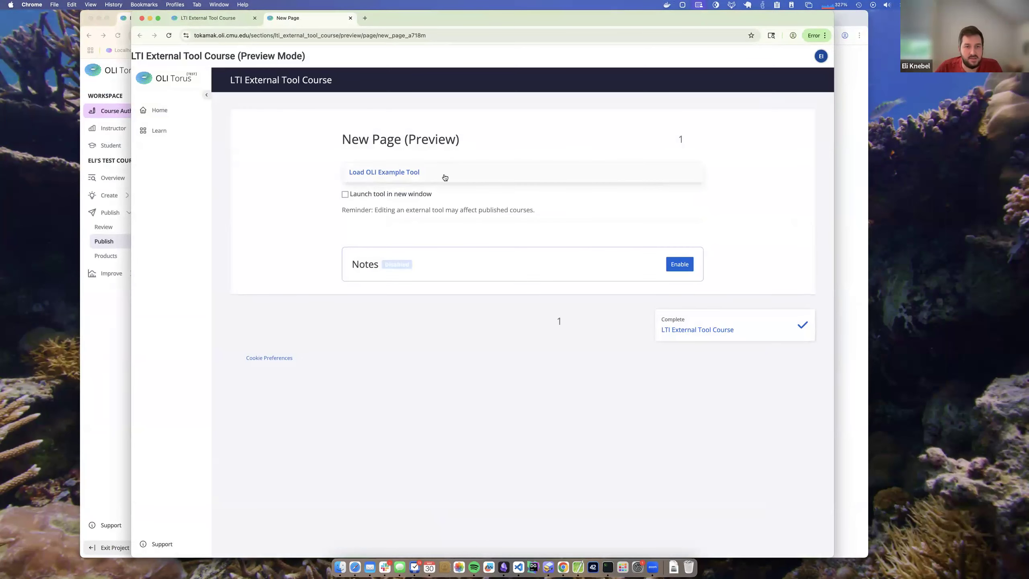
{"action": "left_click", "coordinate": [414, 173]}
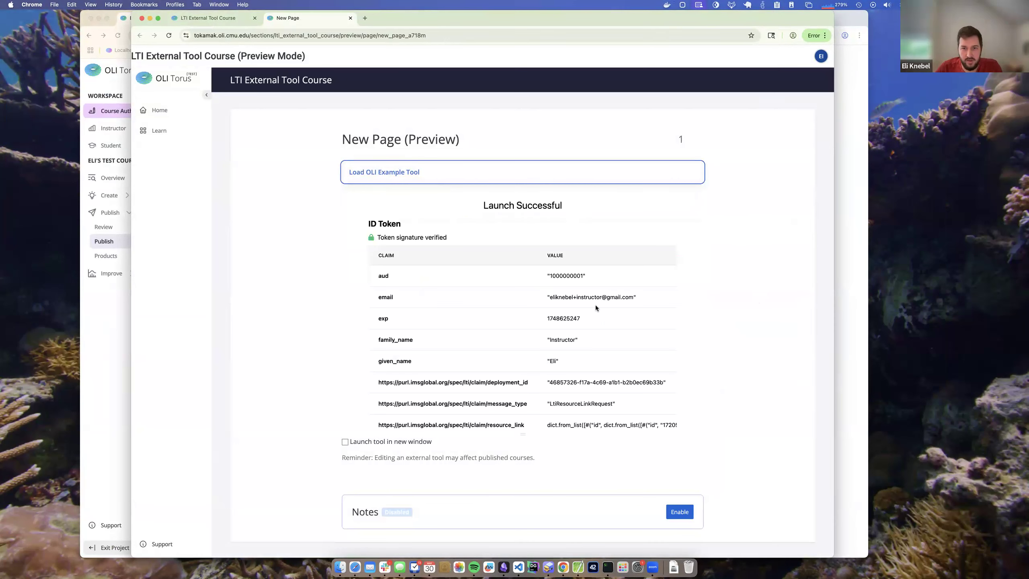
{"action": "scroll", "coordinate": [520, 317], "scroll_direction": "down", "scroll_amount": 3}
{"action": "scroll", "coordinate": [519, 317], "scroll_direction": "up", "scroll_amount": 3}
- In the student's window, close the old launch tab, reopen New Page, and examine the inline ID token claims
{"action": "left_click", "coordinate": [861, 230]}
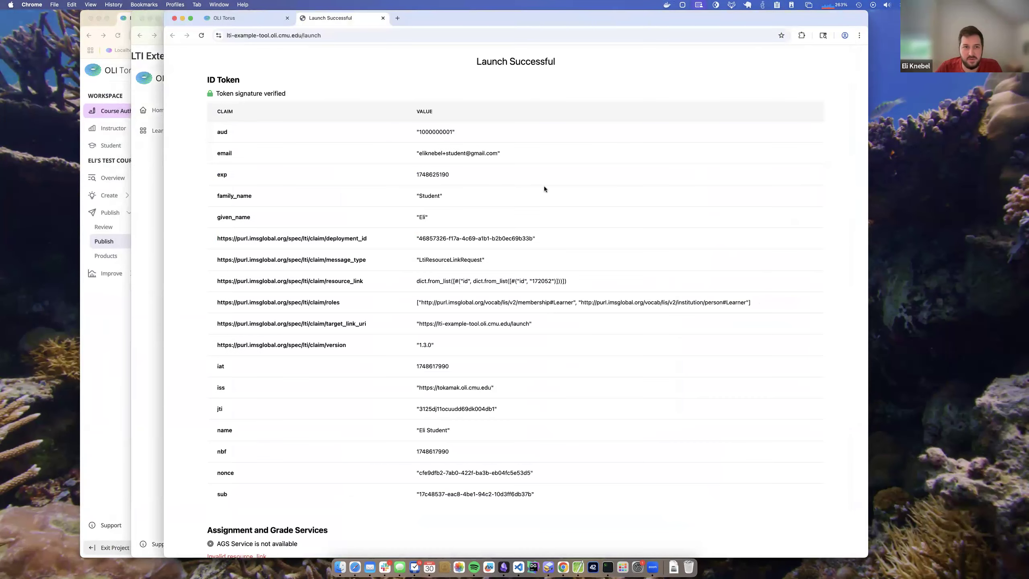
{"action": "left_click", "coordinate": [382, 18]}
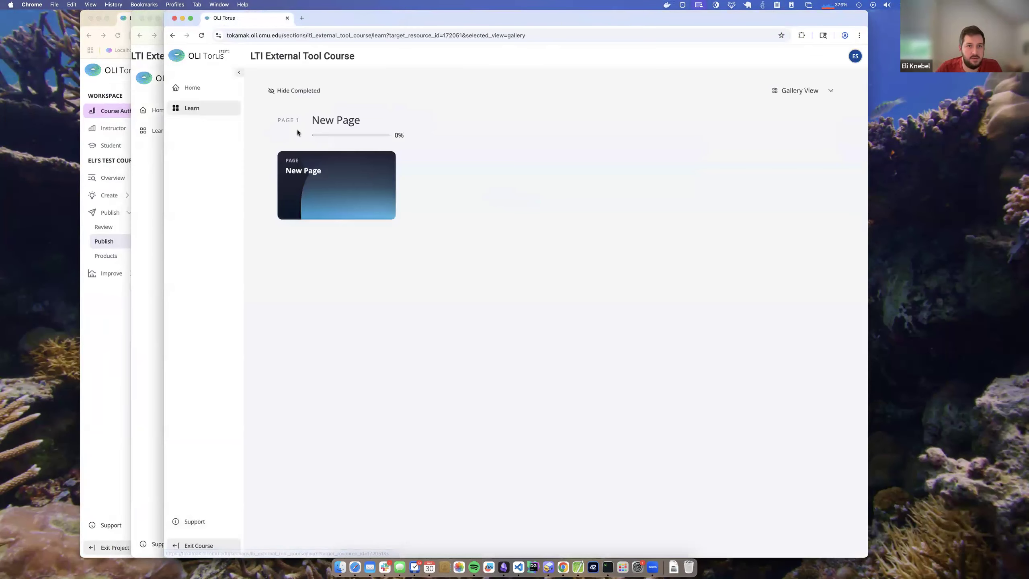
{"action": "left_click", "coordinate": [338, 156]}
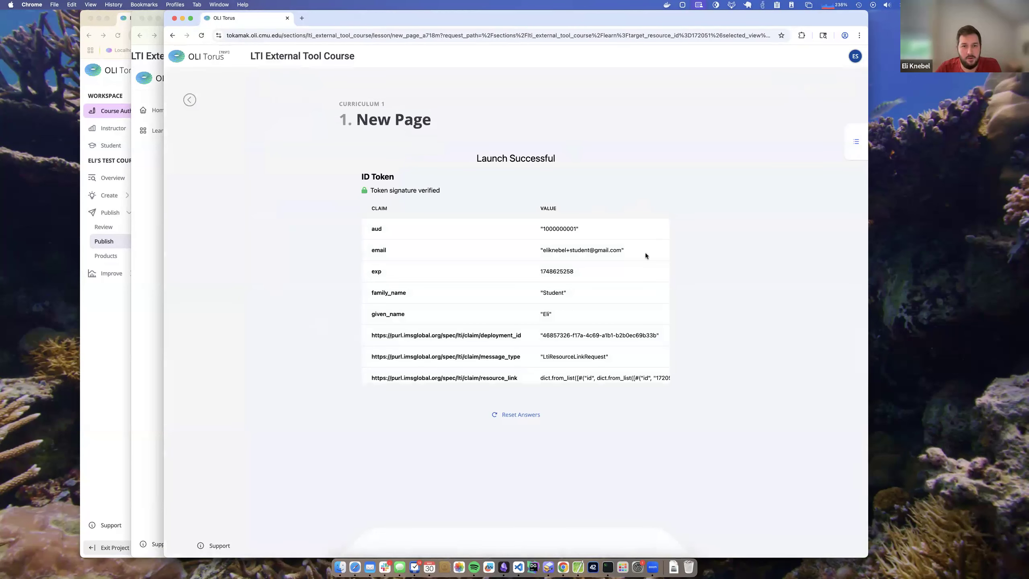
{"action": "scroll", "coordinate": [573, 231], "scroll_direction": "down", "scroll_amount": 2}
{"action": "scroll", "coordinate": [619, 227], "scroll_direction": "up", "scroll_amount": 2}
{"action": "scroll", "coordinate": [619, 227], "scroll_direction": "down", "scroll_amount": 10}
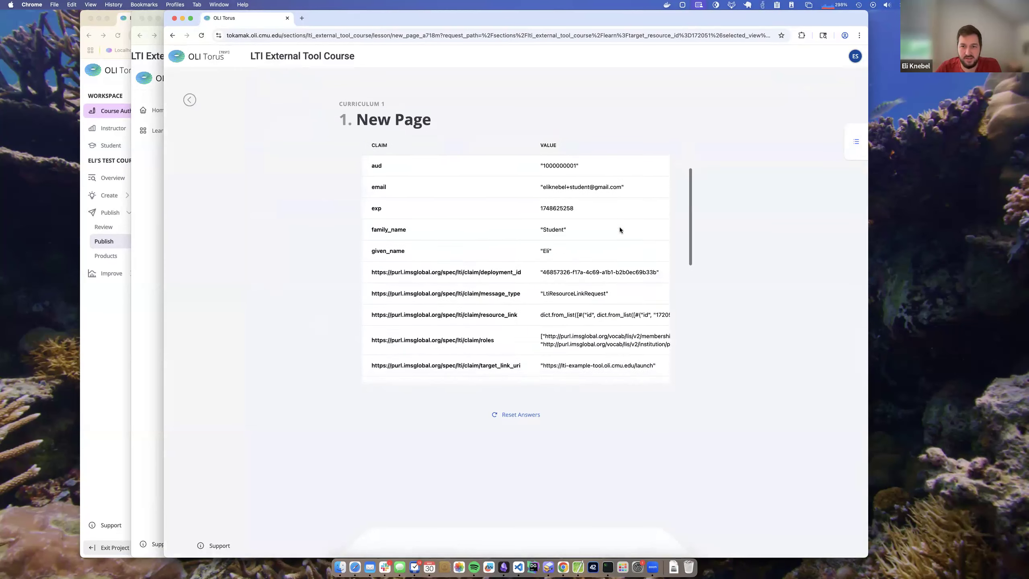
{"action": "scroll", "coordinate": [617, 225], "scroll_direction": "down", "scroll_amount": 4}
{"action": "scroll", "coordinate": [604, 286], "scroll_direction": "up", "scroll_amount": 10}
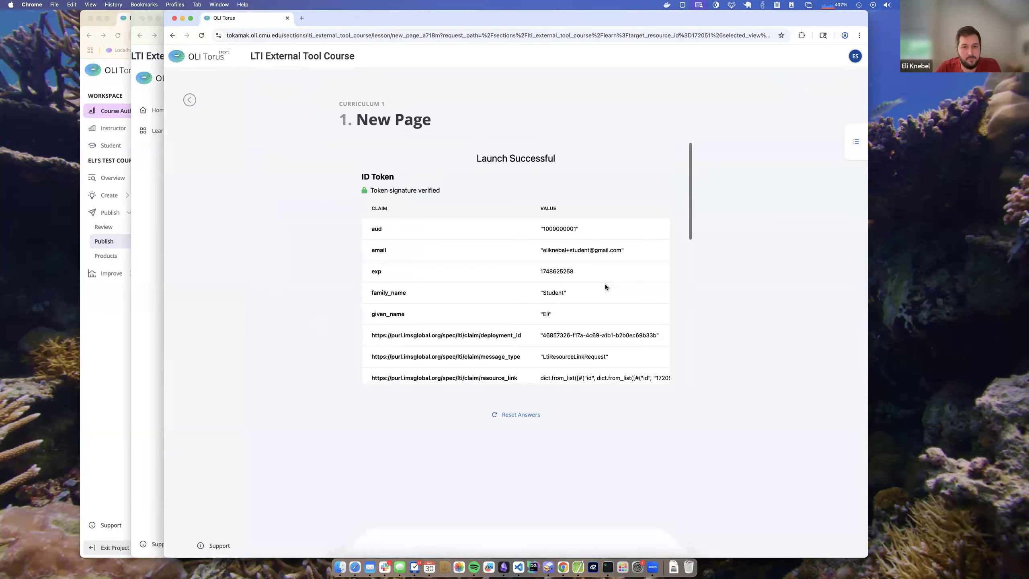